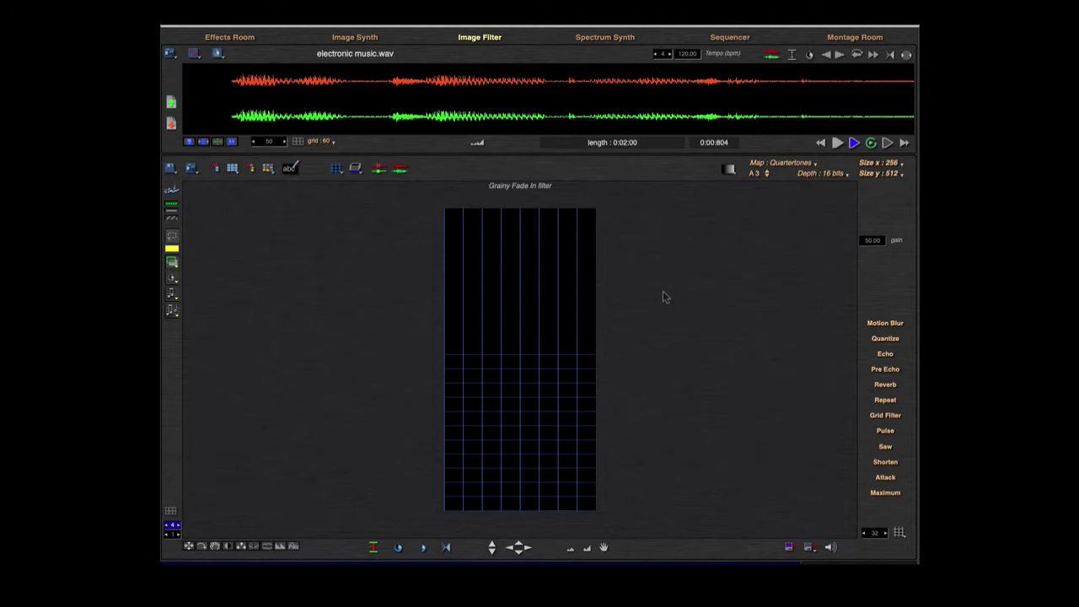
Step: Play the unfiltered source sound electronic music.wav and stop it
{"action": "left_click", "coordinate": [434, 141]}
{"action": "key", "text": "space"}
{"action": "key", "text": "space"}
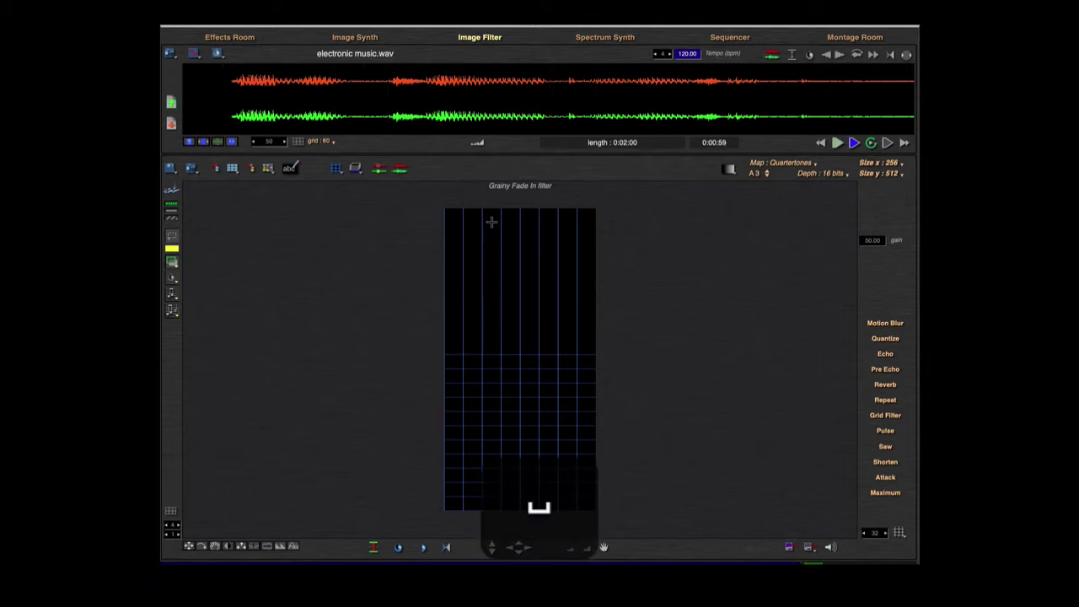
Step: Play the sound through the empty black filter image and stop playback
{"action": "left_click", "coordinate": [486, 168]}
{"action": "left_click", "coordinate": [381, 299]}
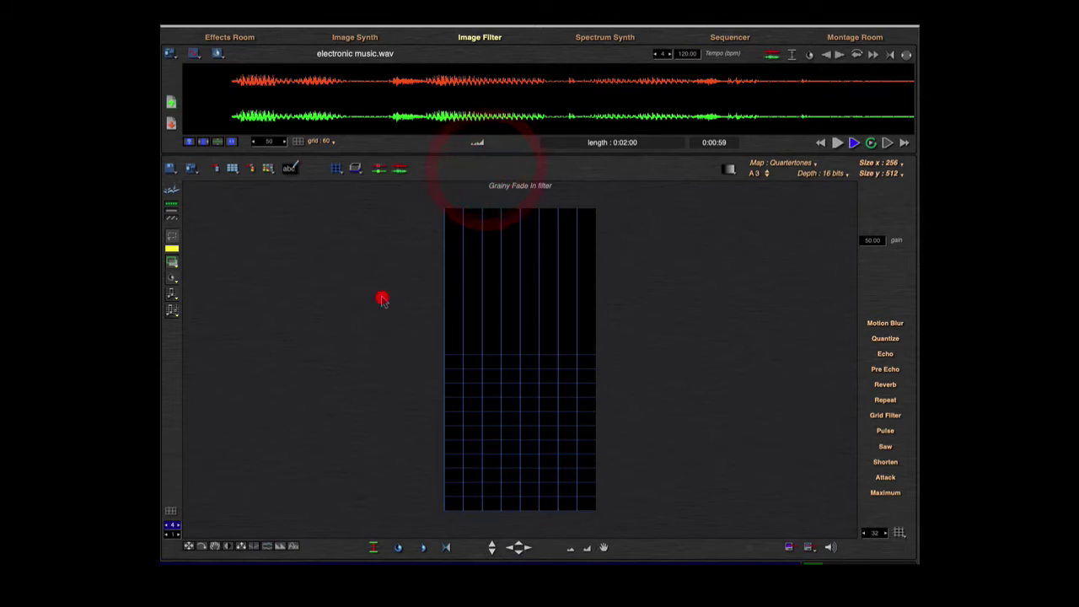
{"action": "key", "text": "space"}
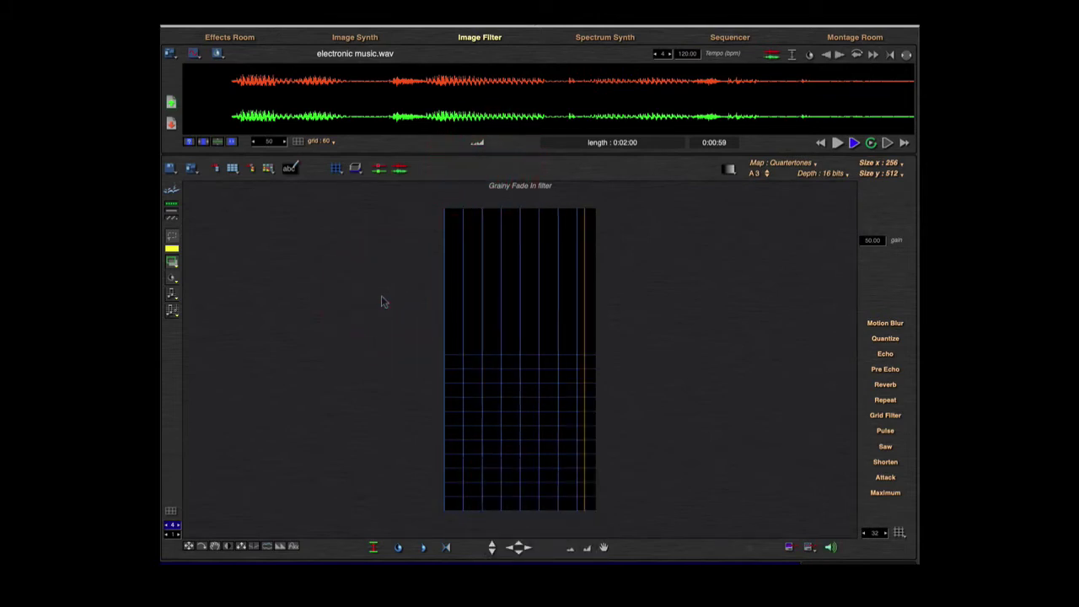
{"action": "key", "text": "space"}
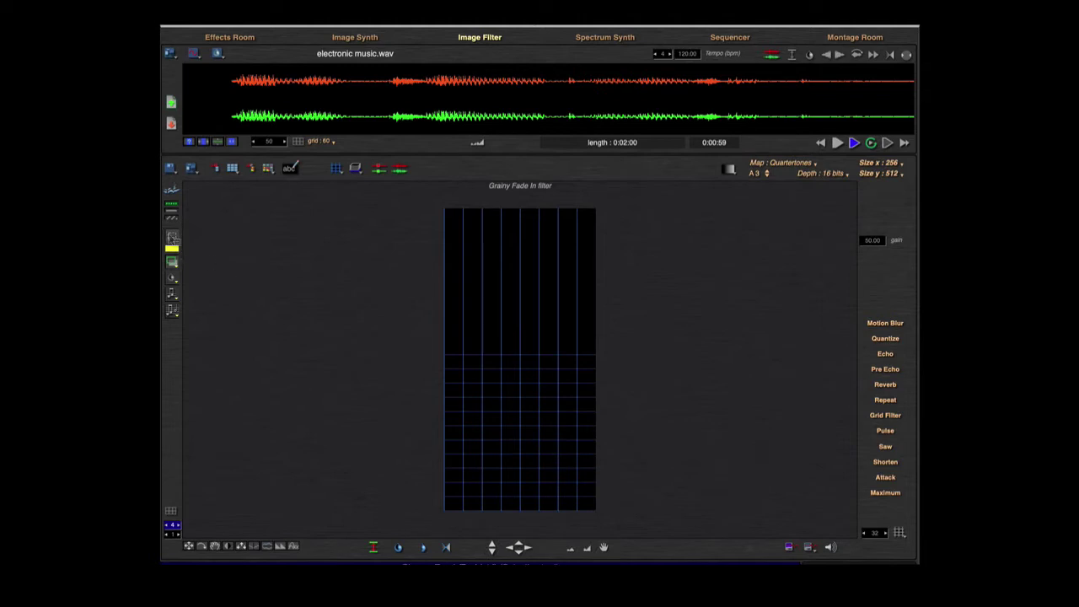
Step: Draw one full-width yellow horizontal line in the lower part of the filter image with the horizontal line brush and start playback
{"action": "left_click", "coordinate": [172, 239]}
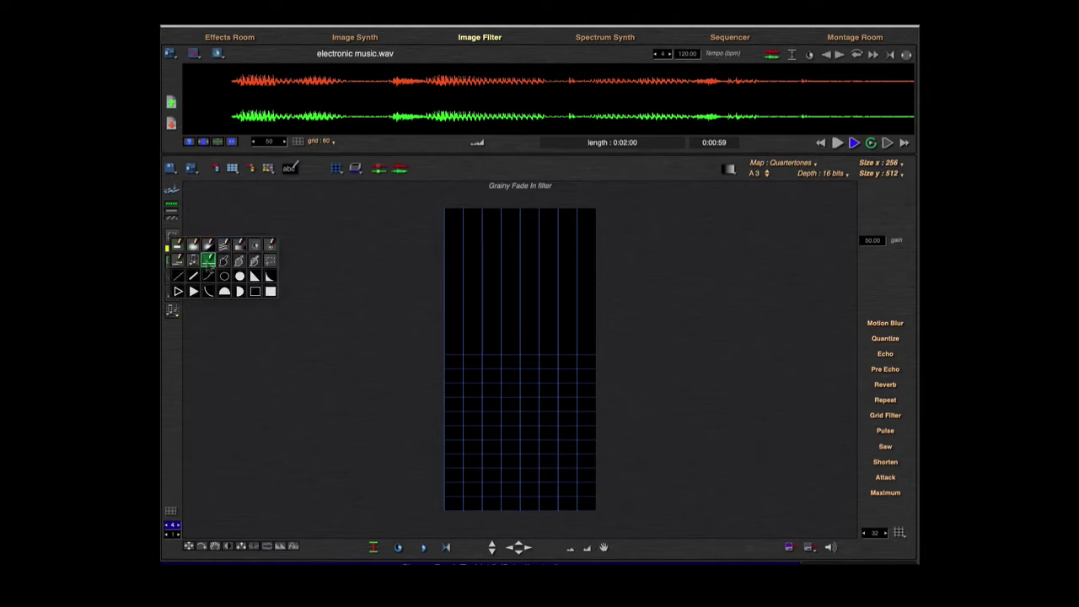
{"action": "left_click", "coordinate": [207, 260]}
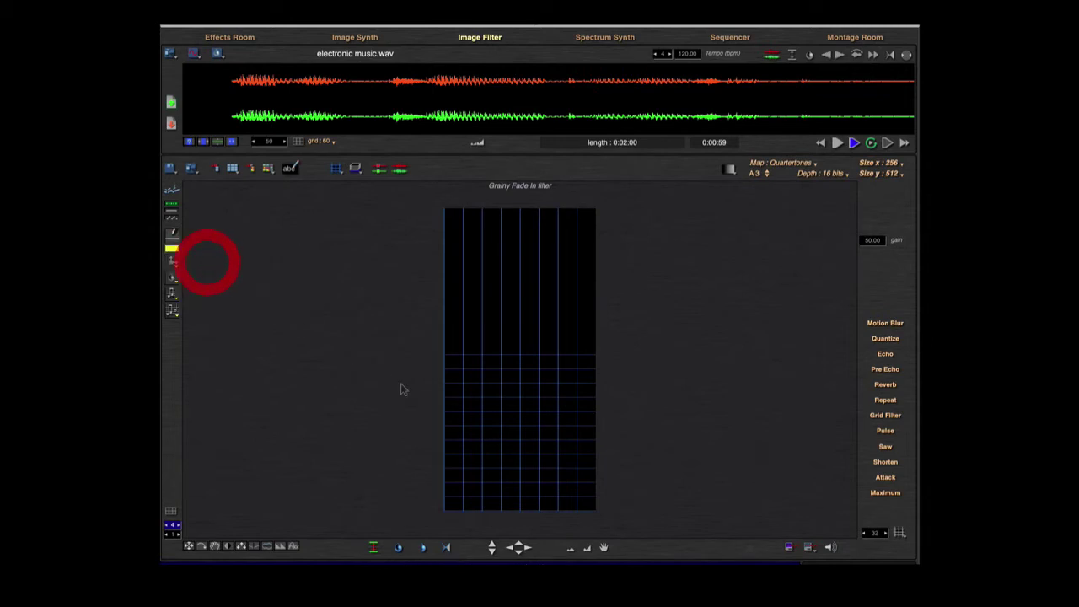
{"action": "left_click", "coordinate": [463, 442]}
{"action": "key", "text": "space"}
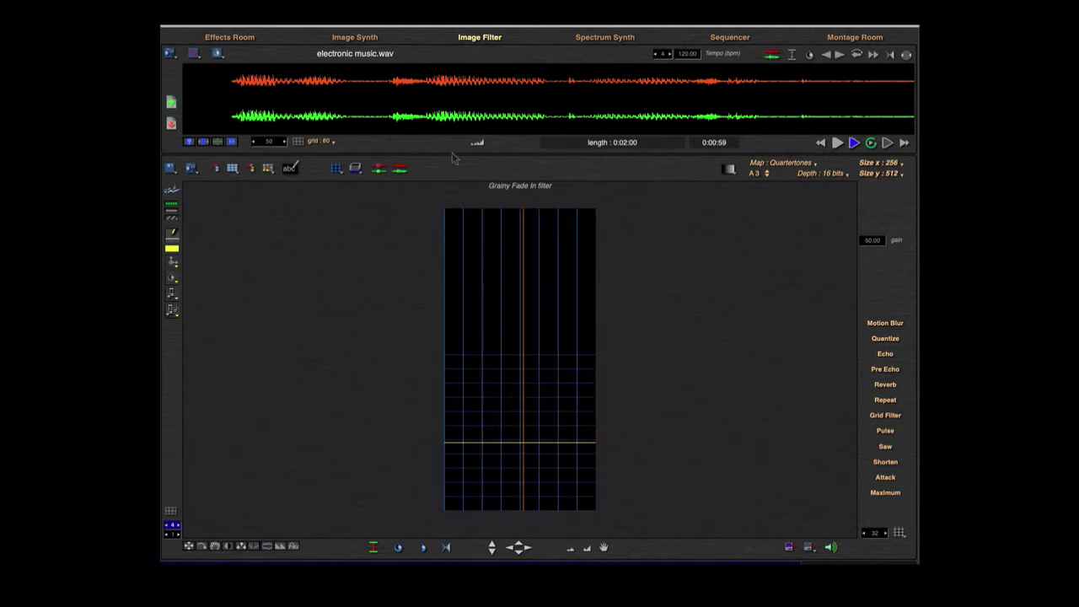
Step: Add closely spaced full-width horizontal lines below the first one, down to the image's lower edge, and fill the gaps back up to just above it
{"action": "left_click", "coordinate": [480, 457]}
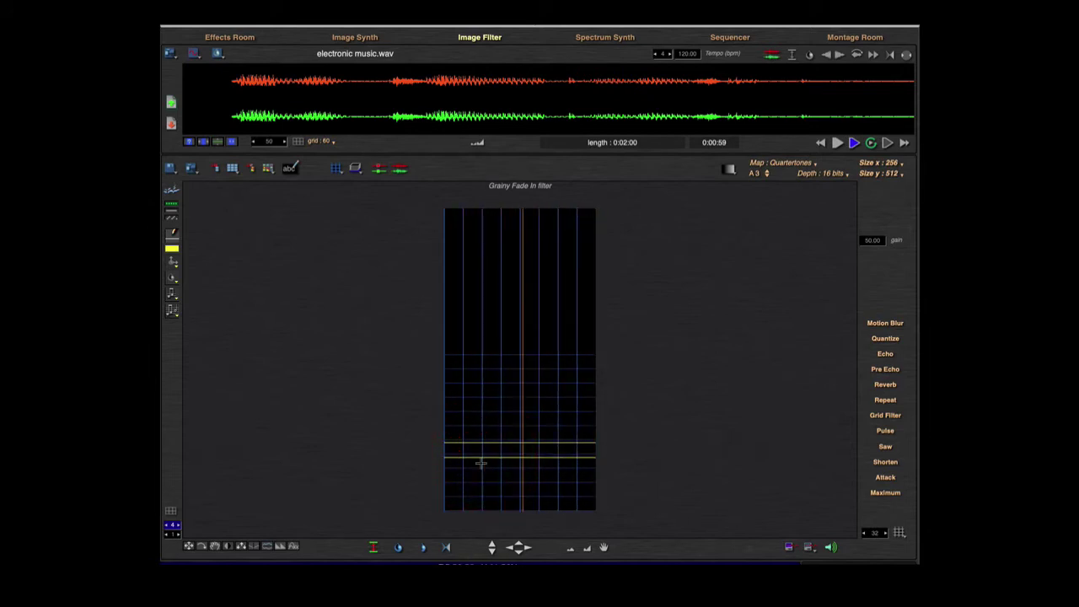
{"action": "left_click", "coordinate": [482, 461]}
{"action": "left_click", "coordinate": [482, 465]}
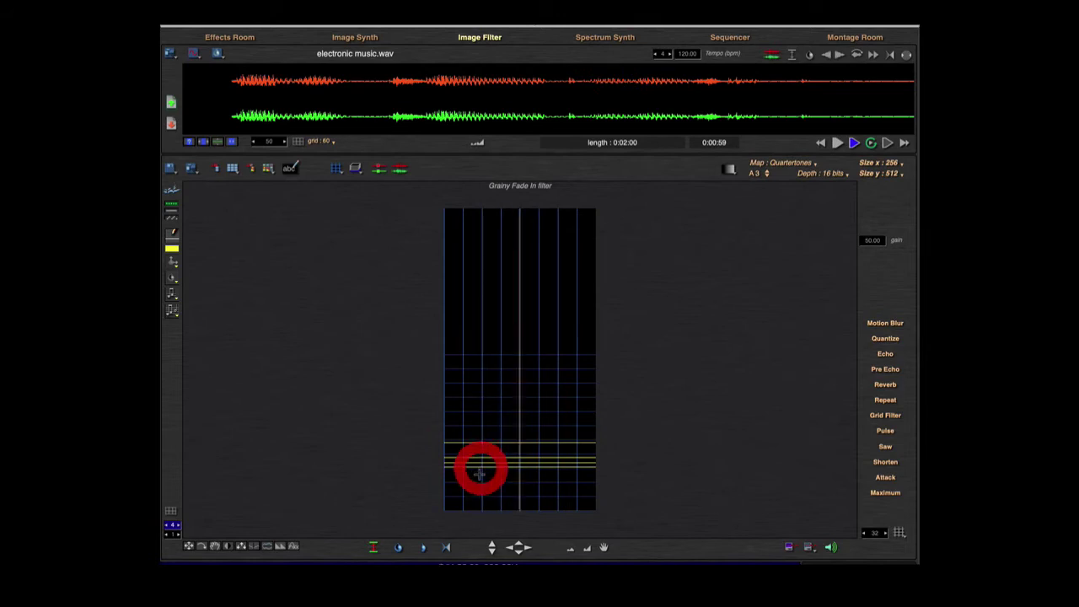
{"action": "left_click", "coordinate": [480, 470]}
{"action": "left_click", "coordinate": [479, 476]}
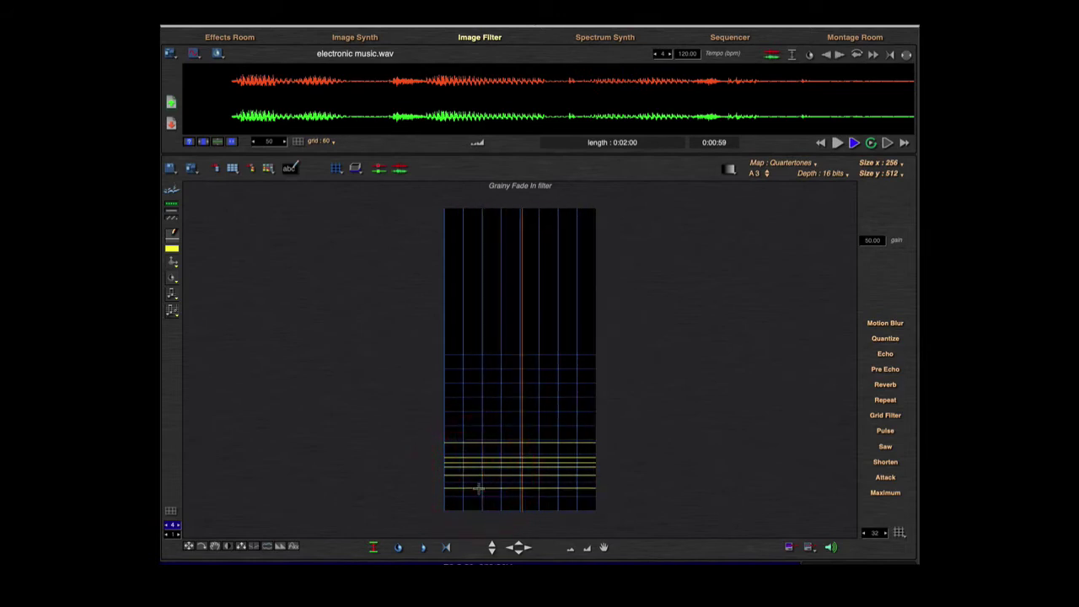
{"action": "left_click", "coordinate": [478, 481]}
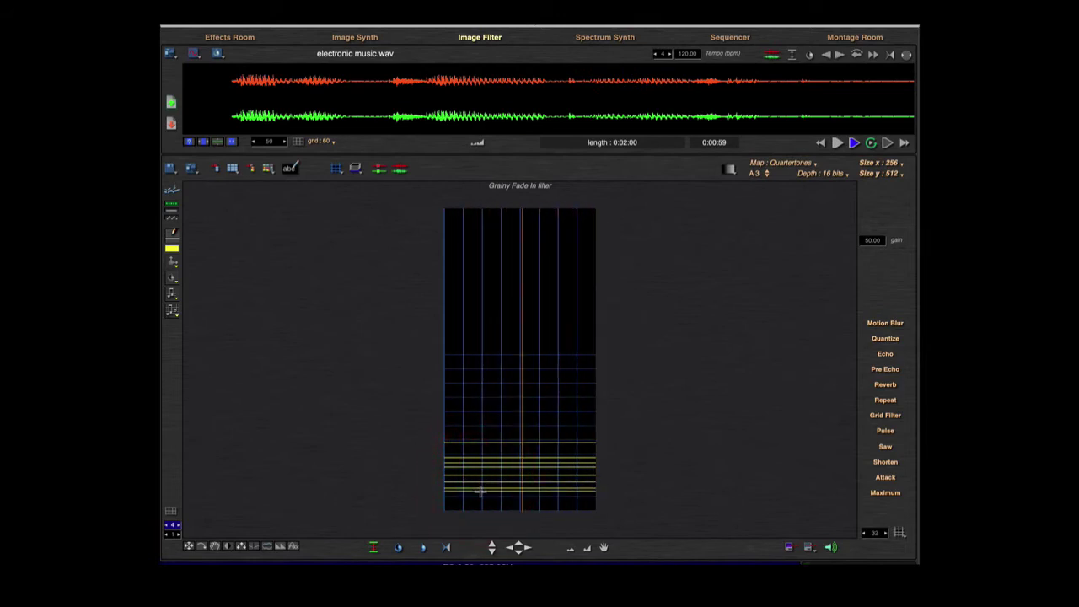
{"action": "left_click", "coordinate": [480, 490]}
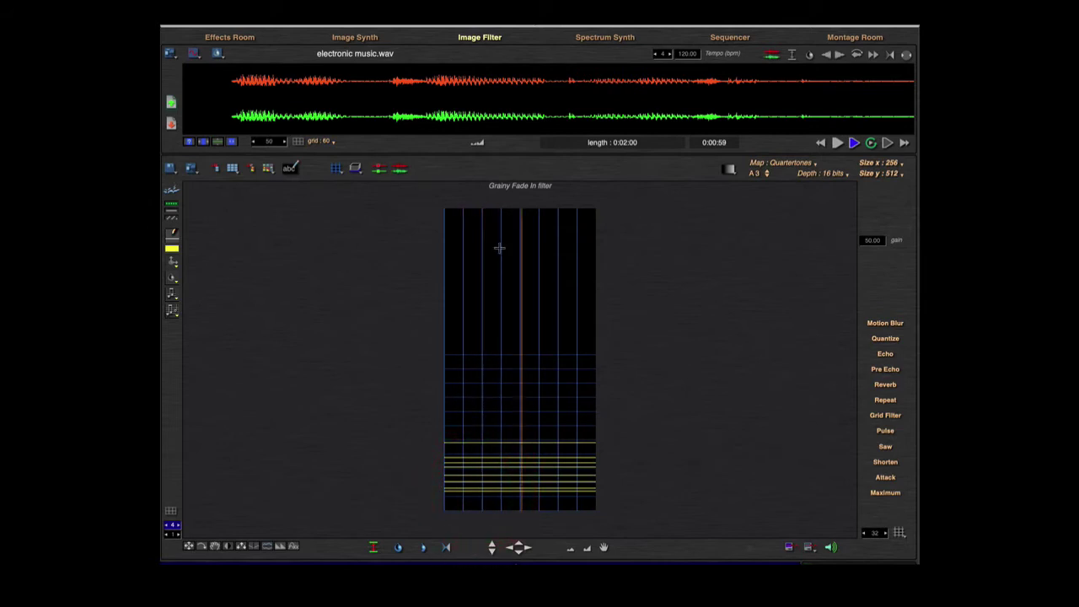
{"action": "left_click", "coordinate": [474, 502]}
{"action": "left_click", "coordinate": [474, 500]}
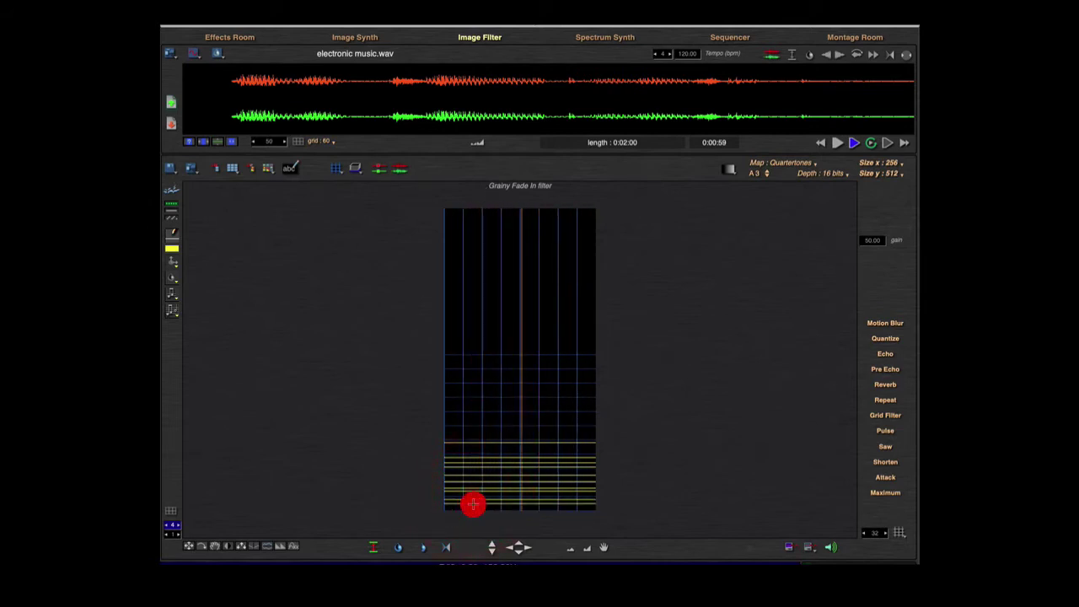
{"action": "left_click", "coordinate": [474, 498]}
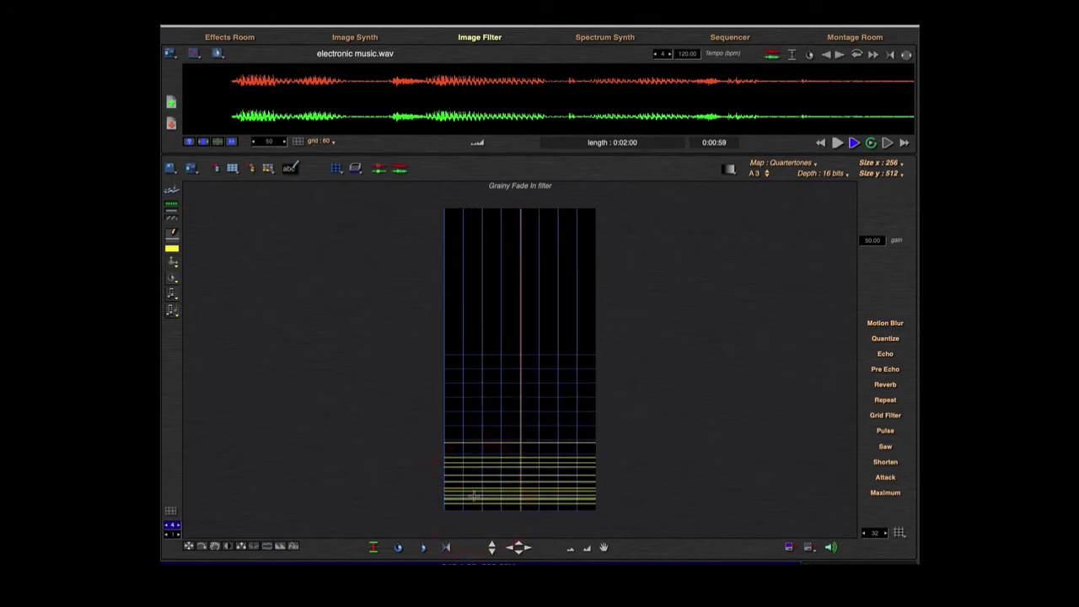
{"action": "left_click", "coordinate": [474, 494]}
{"action": "left_click", "coordinate": [474, 492]}
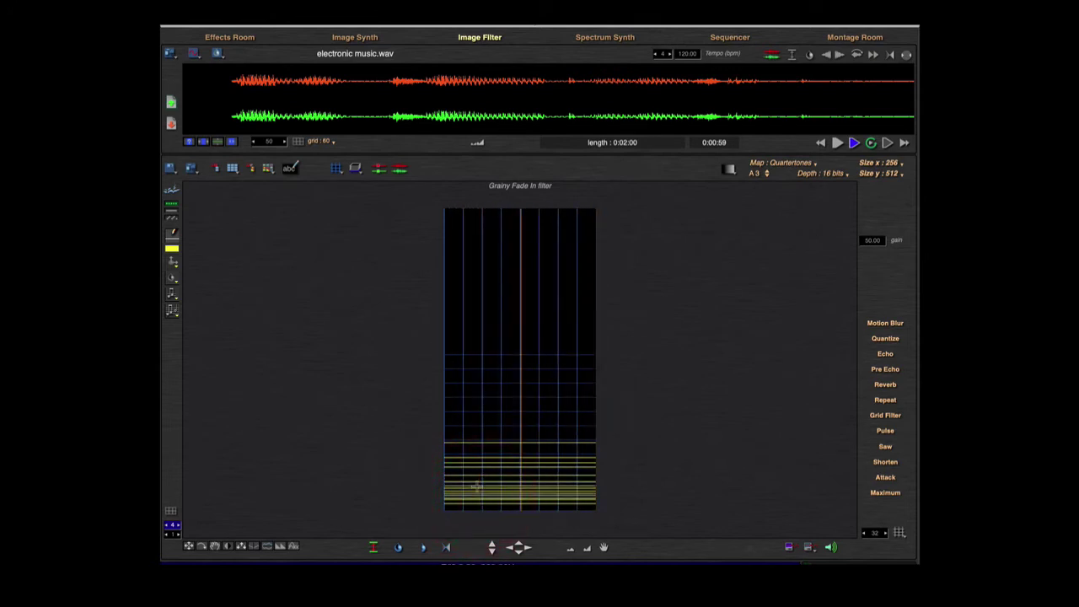
{"action": "left_click", "coordinate": [476, 488]}
{"action": "left_click", "coordinate": [478, 478]}
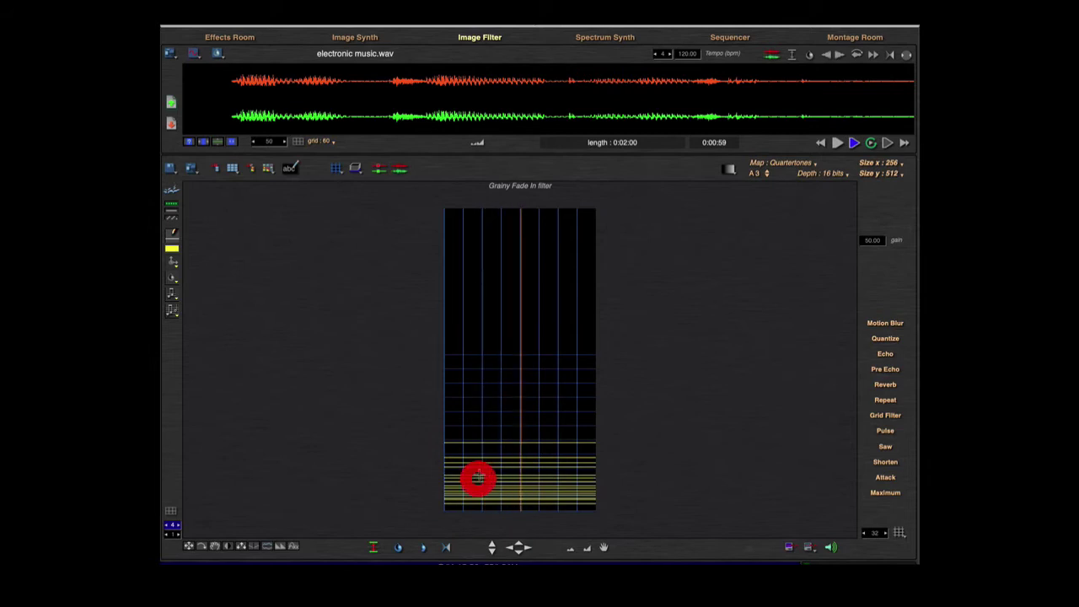
{"action": "left_click", "coordinate": [480, 472]}
{"action": "left_click", "coordinate": [481, 468]}
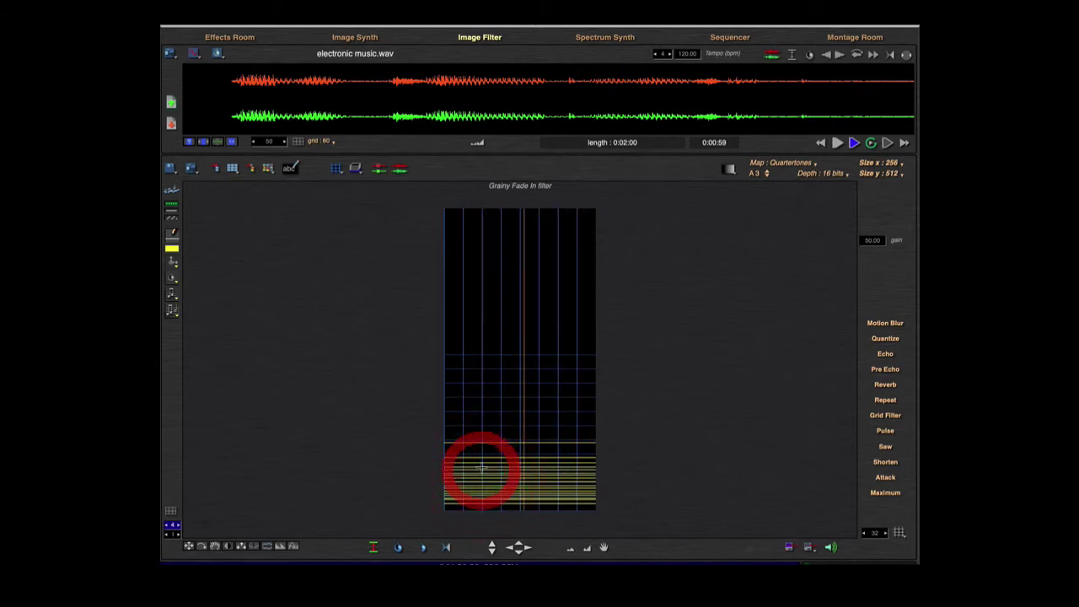
{"action": "left_click", "coordinate": [481, 464]}
{"action": "left_click", "coordinate": [481, 462]}
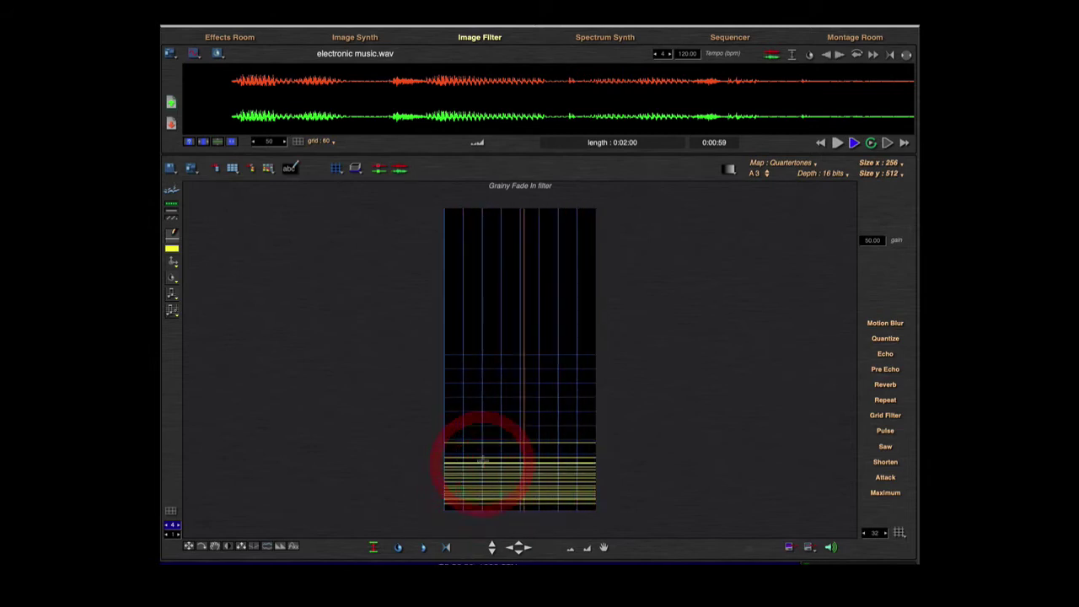
{"action": "left_click", "coordinate": [483, 456]}
{"action": "left_click", "coordinate": [484, 451]}
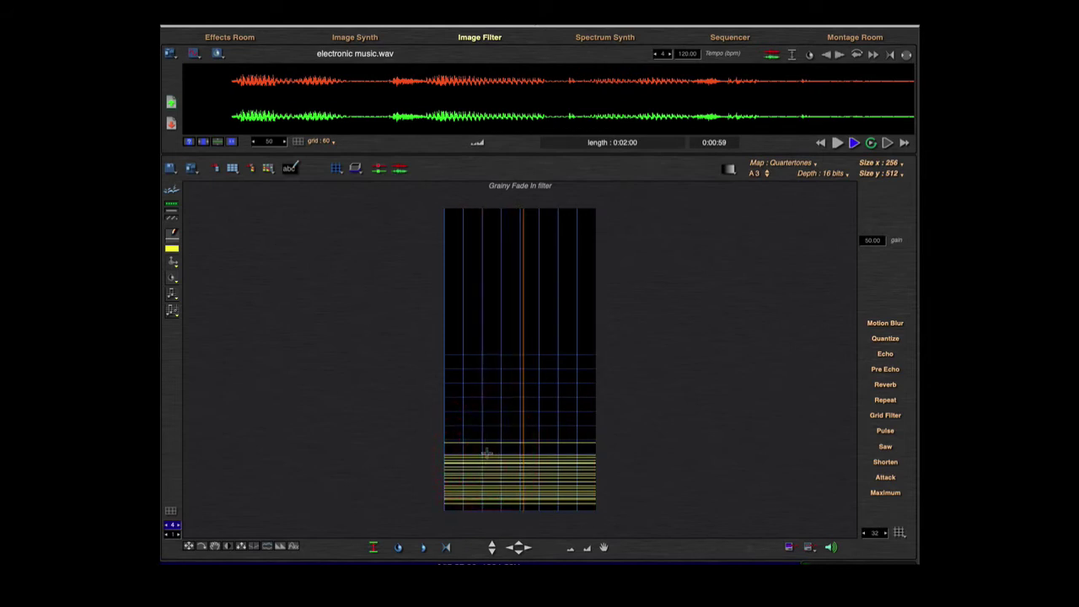
{"action": "left_click", "coordinate": [488, 449]}
{"action": "left_click", "coordinate": [489, 448]}
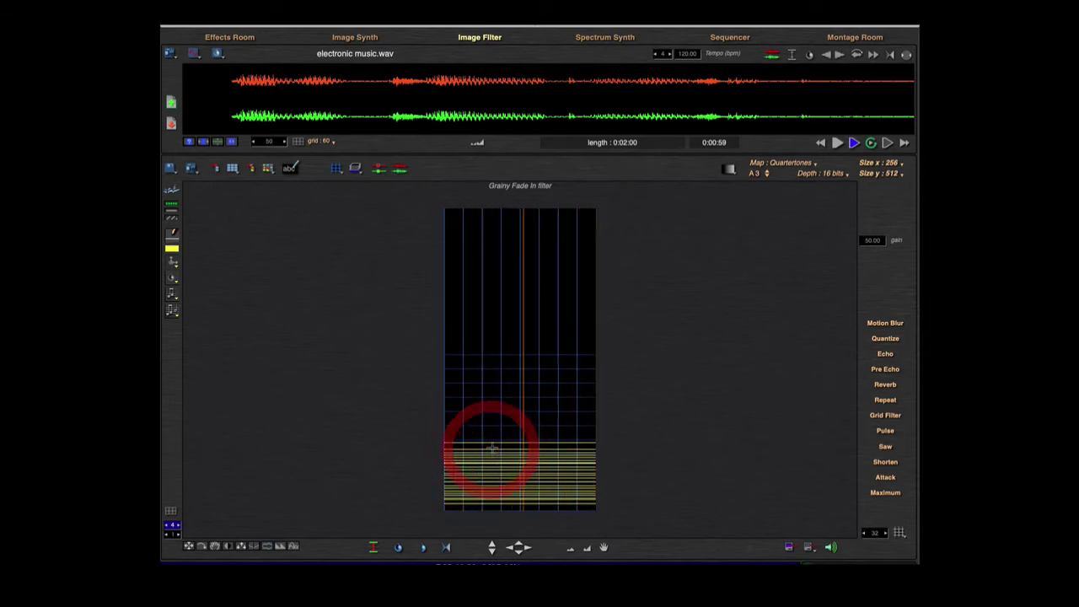
{"action": "left_click", "coordinate": [493, 447]}
{"action": "left_click", "coordinate": [495, 447]}
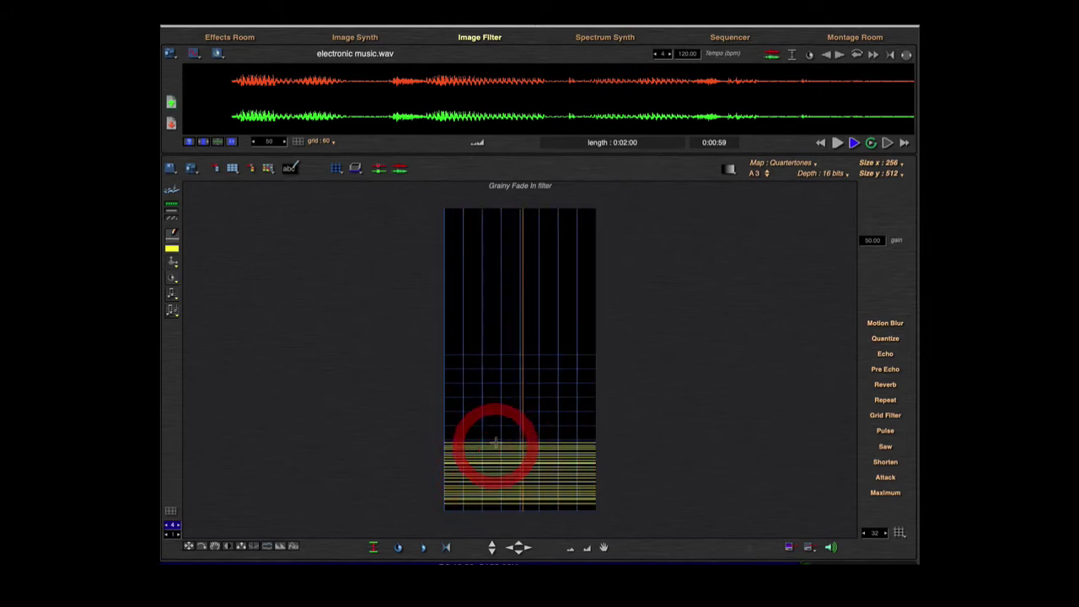
{"action": "left_click", "coordinate": [496, 439]}
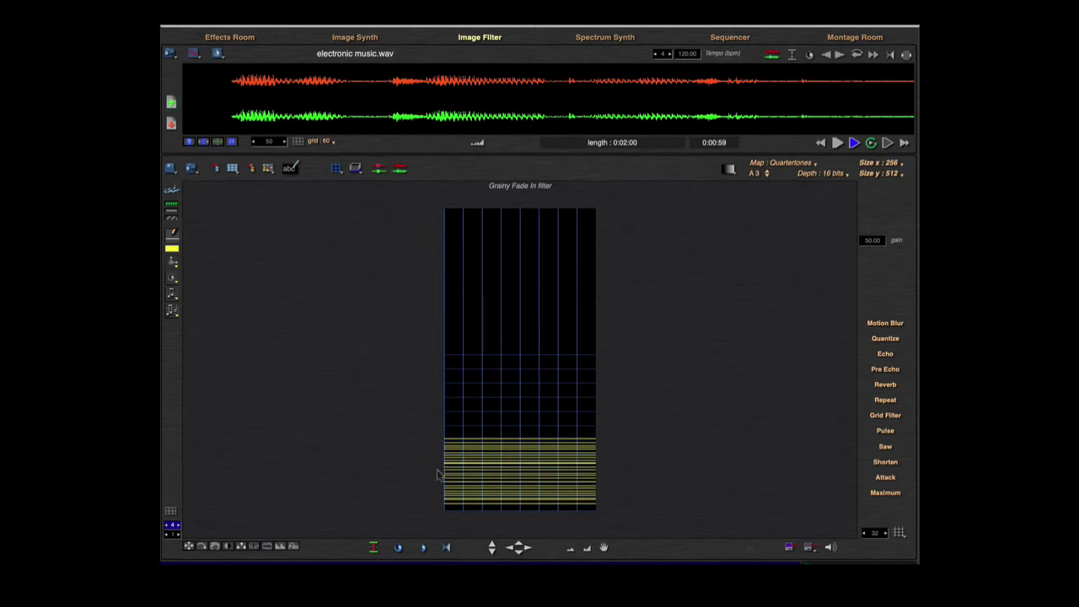
Step: Fill the whole filter image with yellow, play the sound through it and stop playback
{"action": "key", "text": "f"}
{"action": "key", "text": "space"}
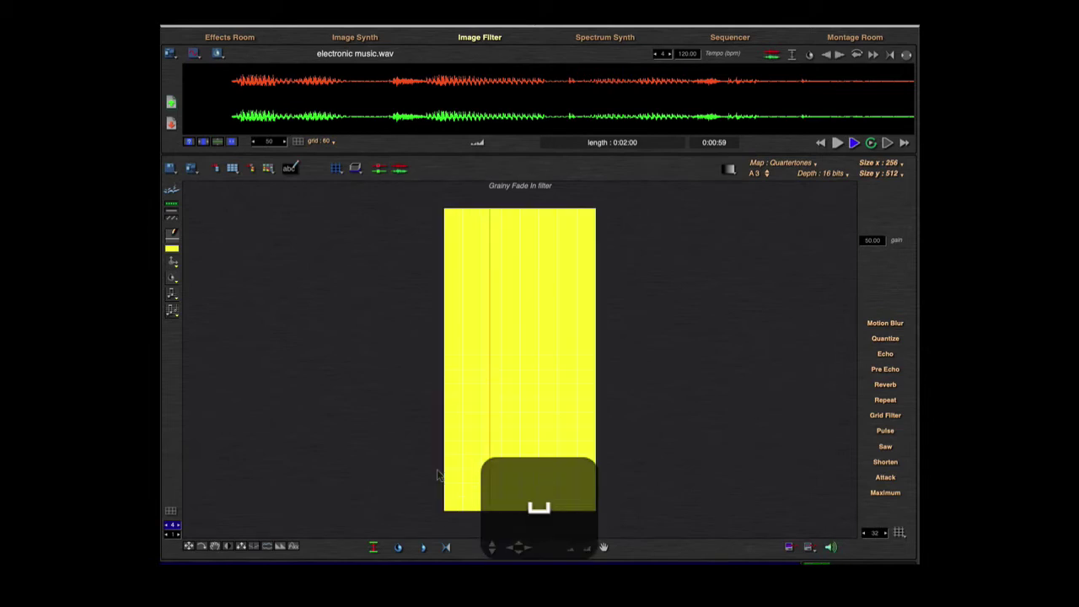
{"action": "key", "text": "space"}
Step: Clear the filter image and draw a full-width filled yellow rectangle about three grid rows high along its lower edge
{"action": "left_click", "coordinate": [173, 240]}
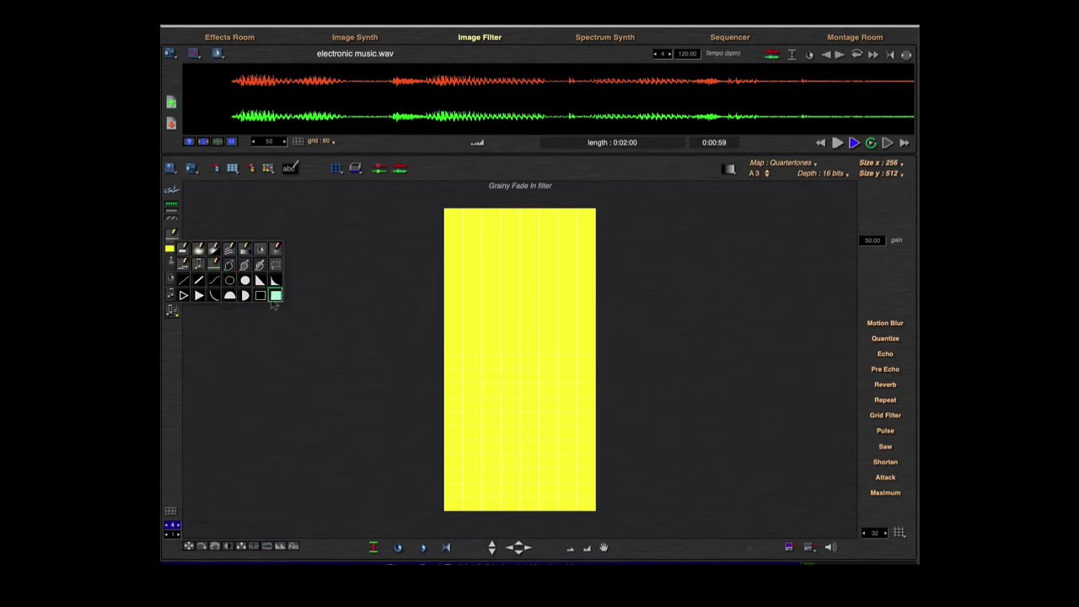
{"action": "left_click", "coordinate": [274, 296]}
{"action": "key", "text": "BackSpace"}
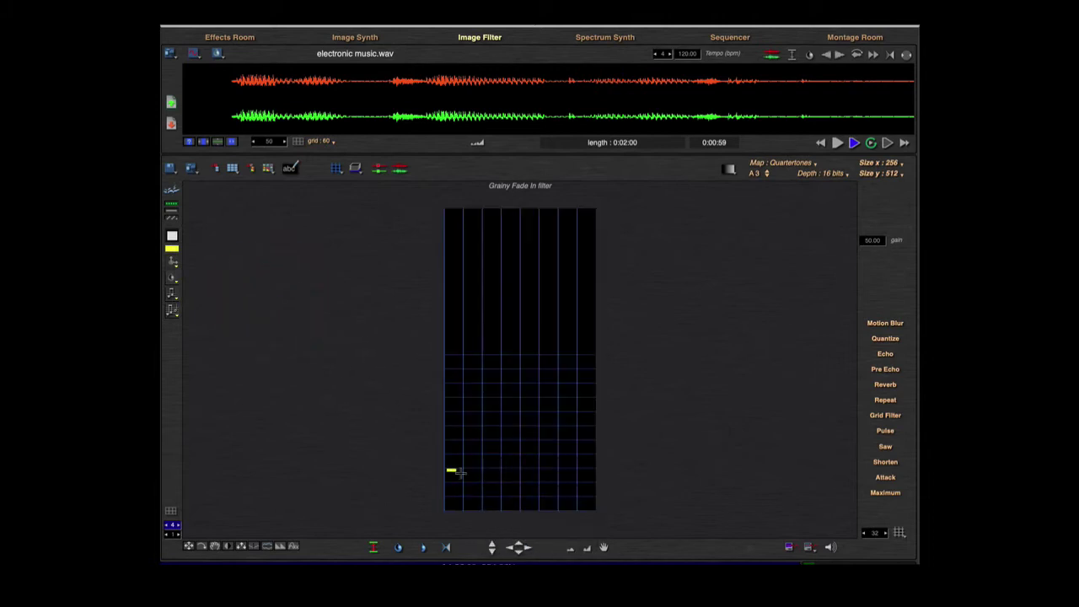
{"action": "left_click_drag", "start_coordinate": [459, 472], "coordinate": [595, 512]}
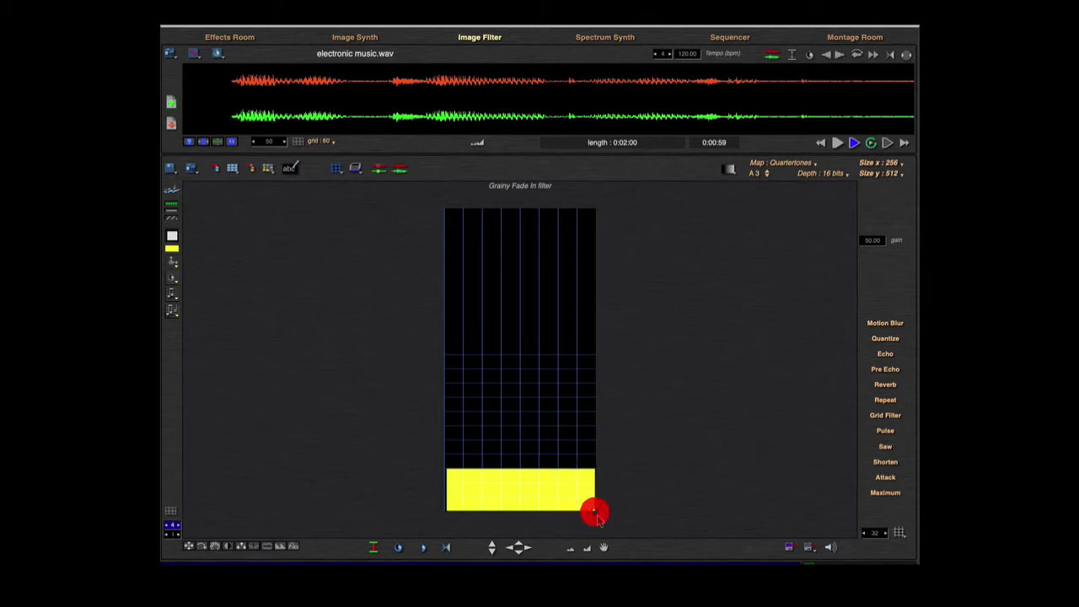
Step: Start playback and shift the yellow band upward in steps until its upper edge is just below the image's middle
{"action": "key", "text": "space"}
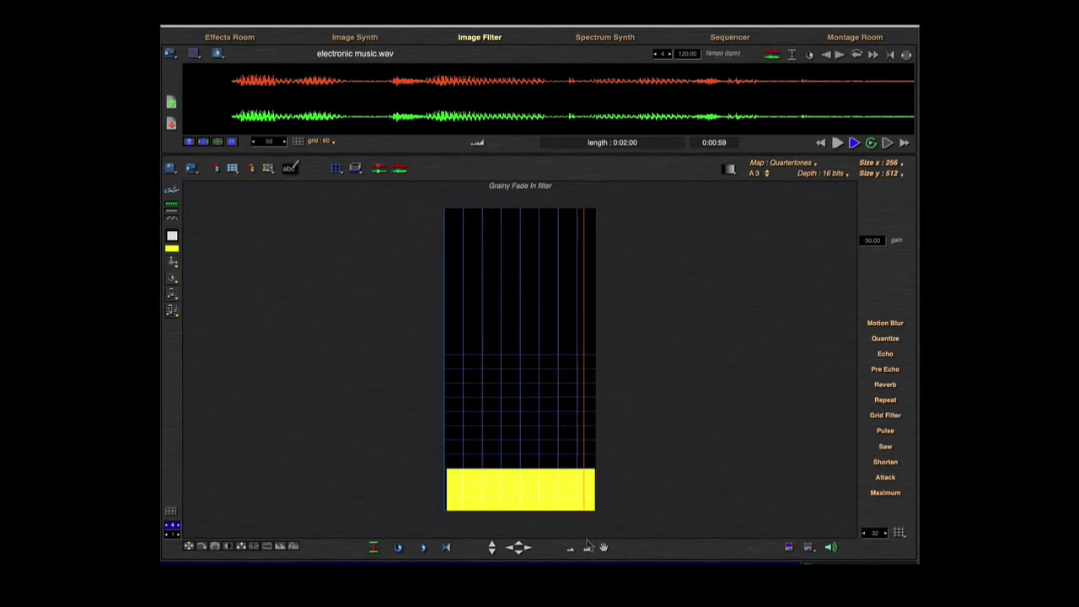
{"action": "key", "text": "Up"}
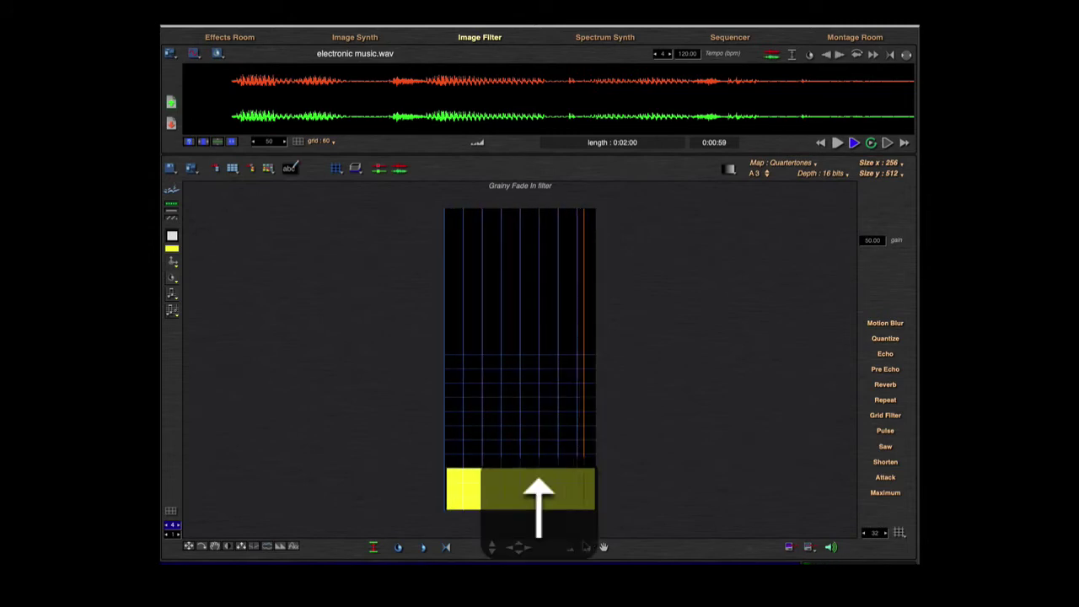
{"action": "key", "text": "Up"}
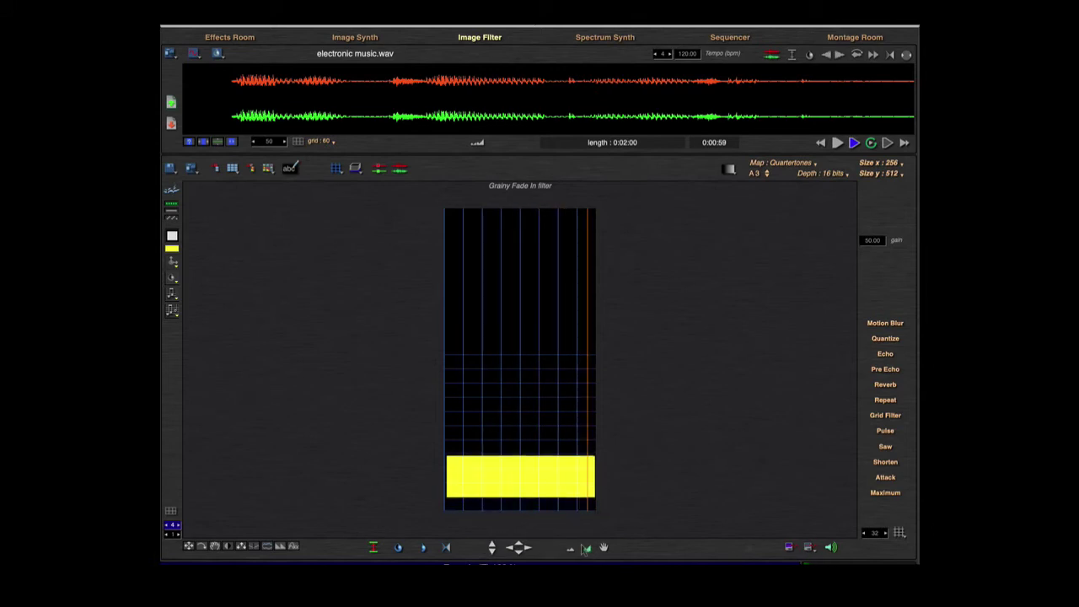
{"action": "key", "text": "Up"}
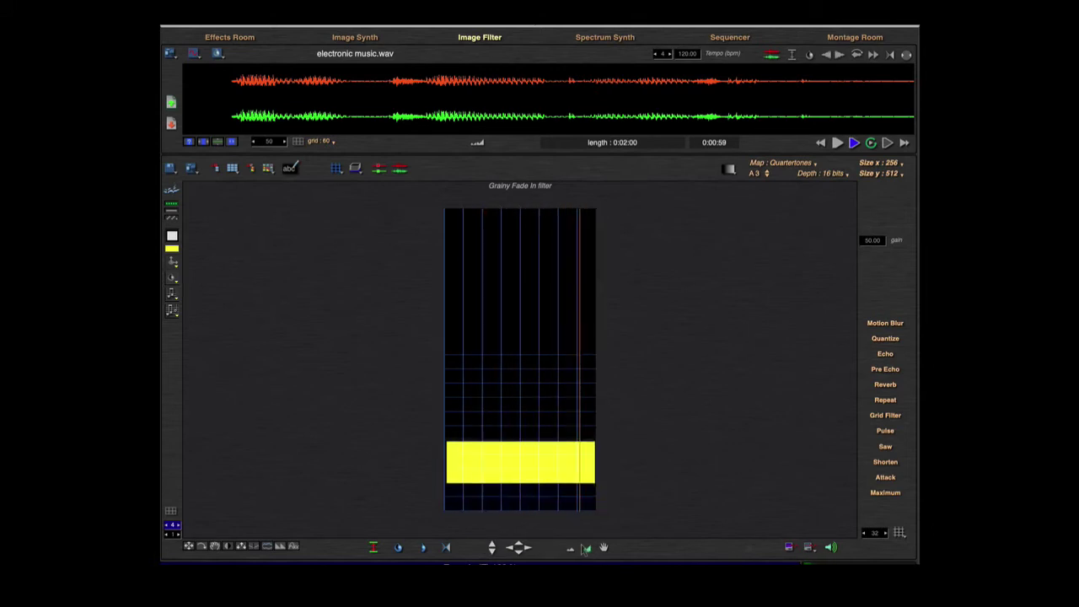
{"action": "key", "text": "Up"}
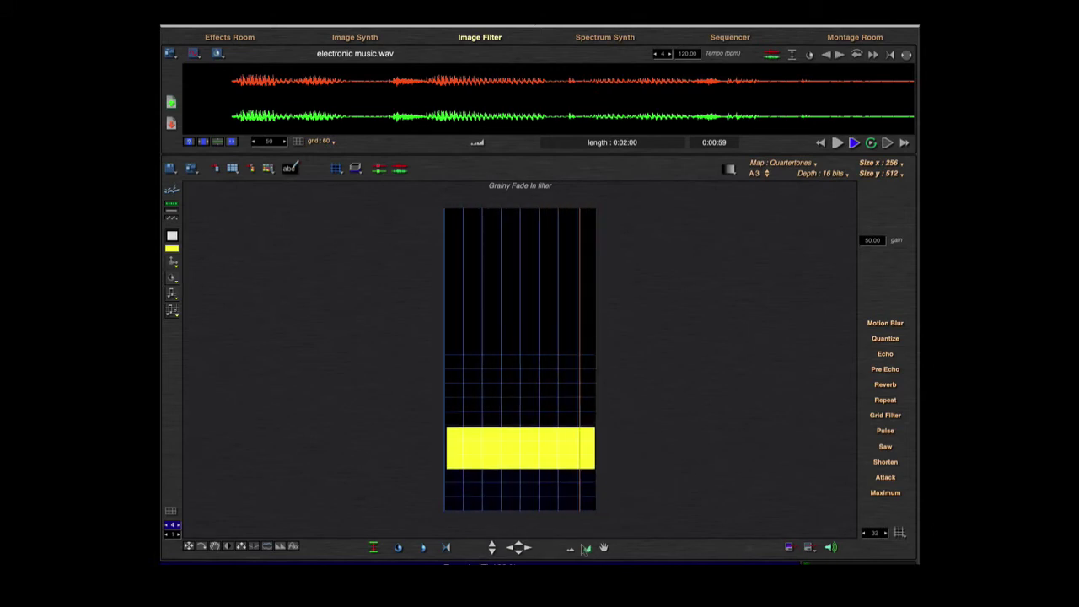
{"action": "key", "text": "Up"}
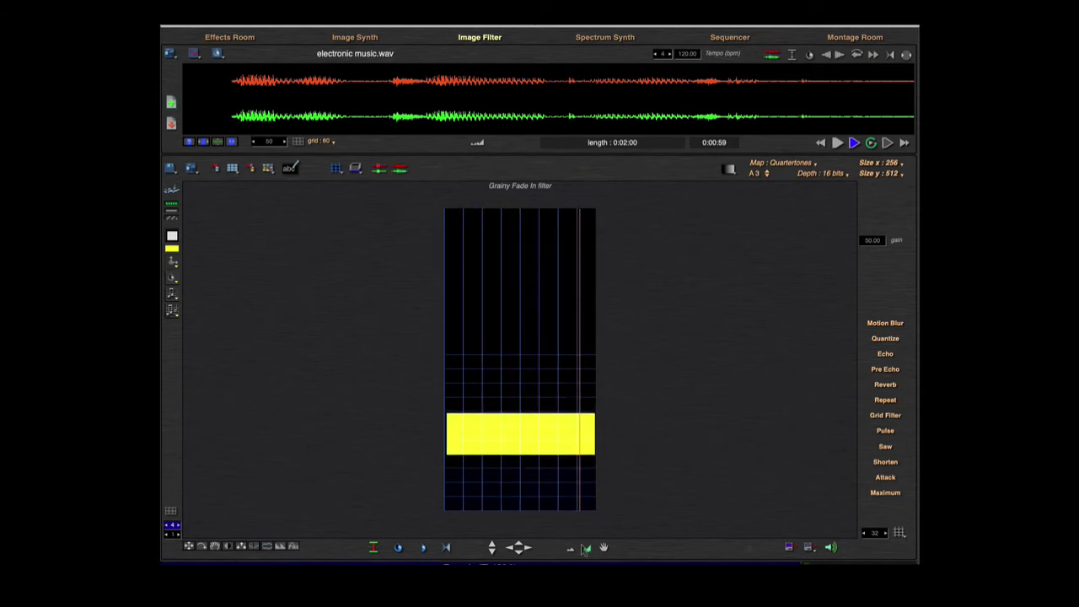
{"action": "key", "text": "Up"}
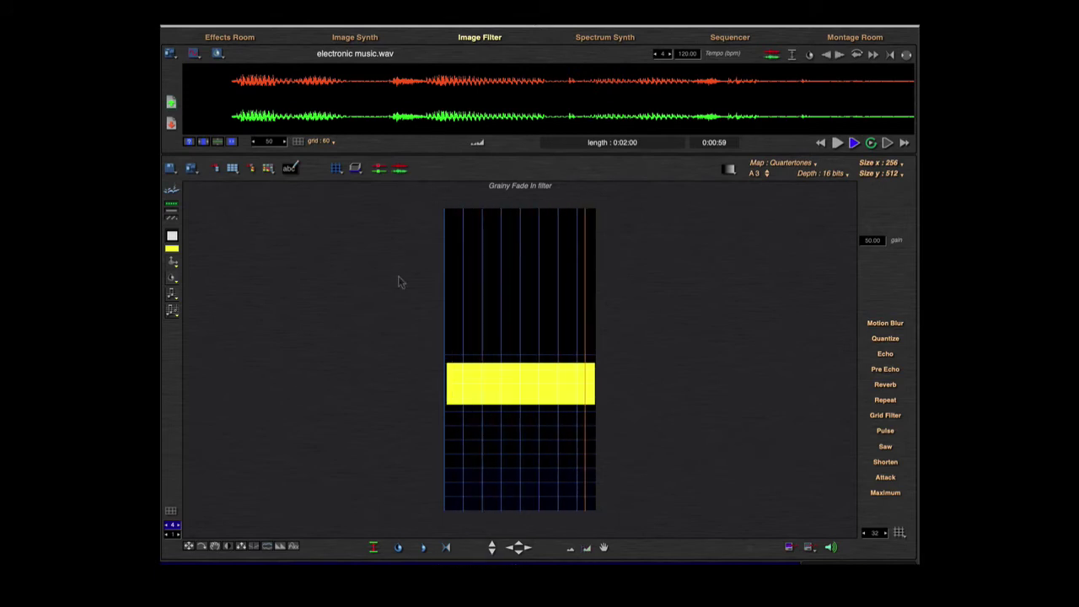
Step: Change the filter's frequency map to Micro8
{"action": "left_click", "coordinate": [789, 163]}
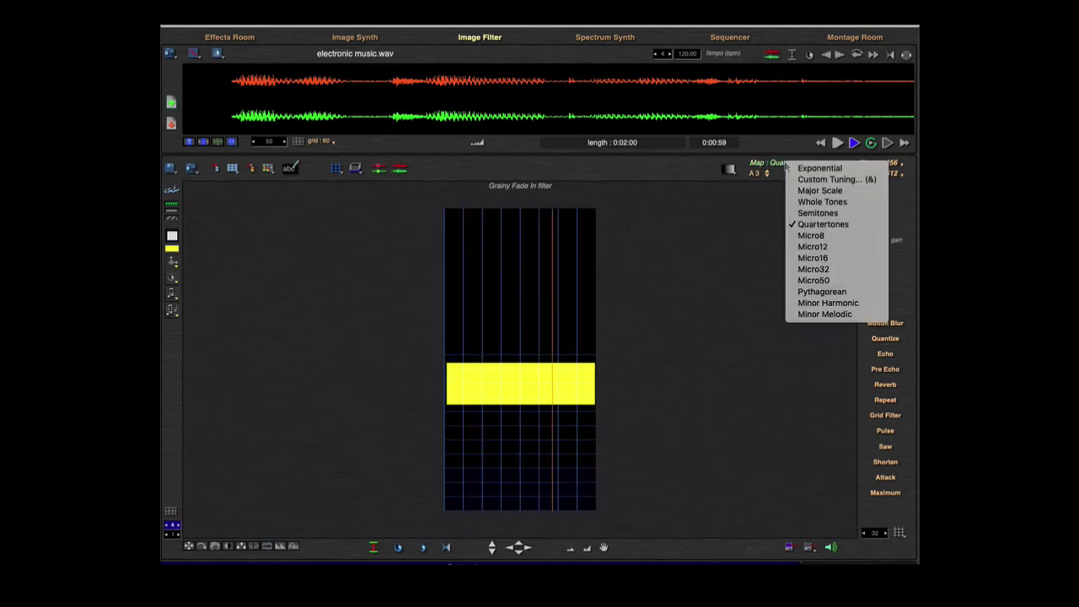
{"action": "left_click", "coordinate": [810, 236]}
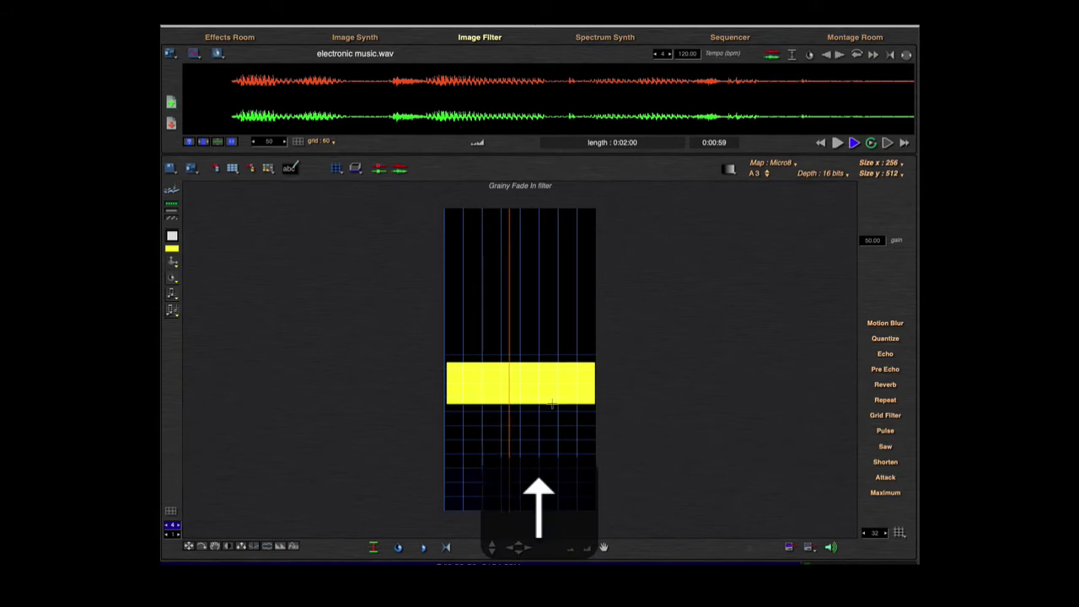
Step: Shift the yellow band upward in steps until its upper edge is about a quarter of the way down the filter image
{"action": "key", "text": "g"}
{"action": "key", "text": "Up"}
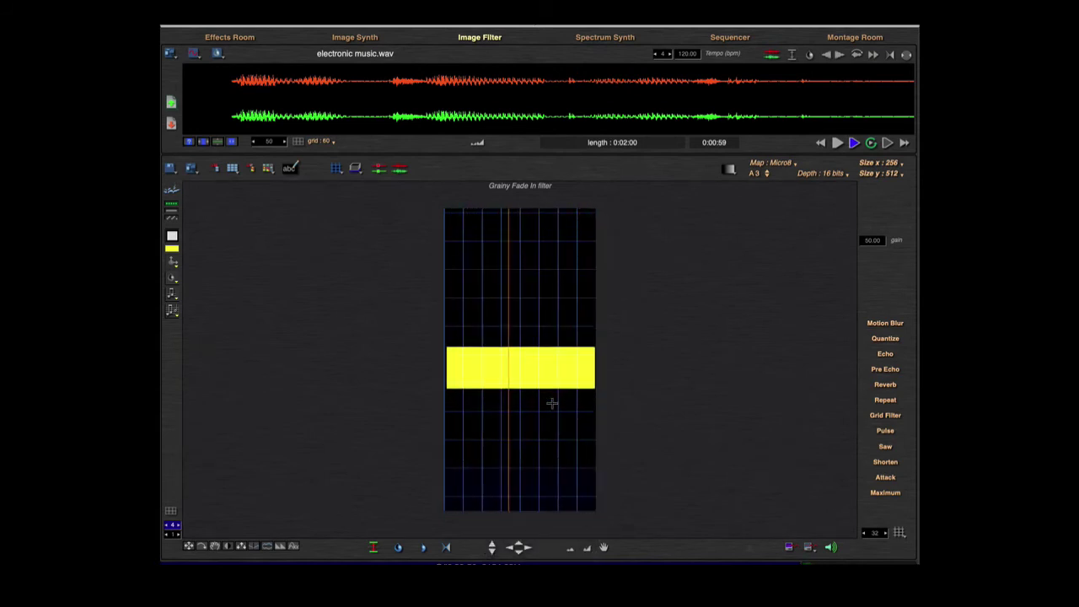
{"action": "key", "text": "Up"}
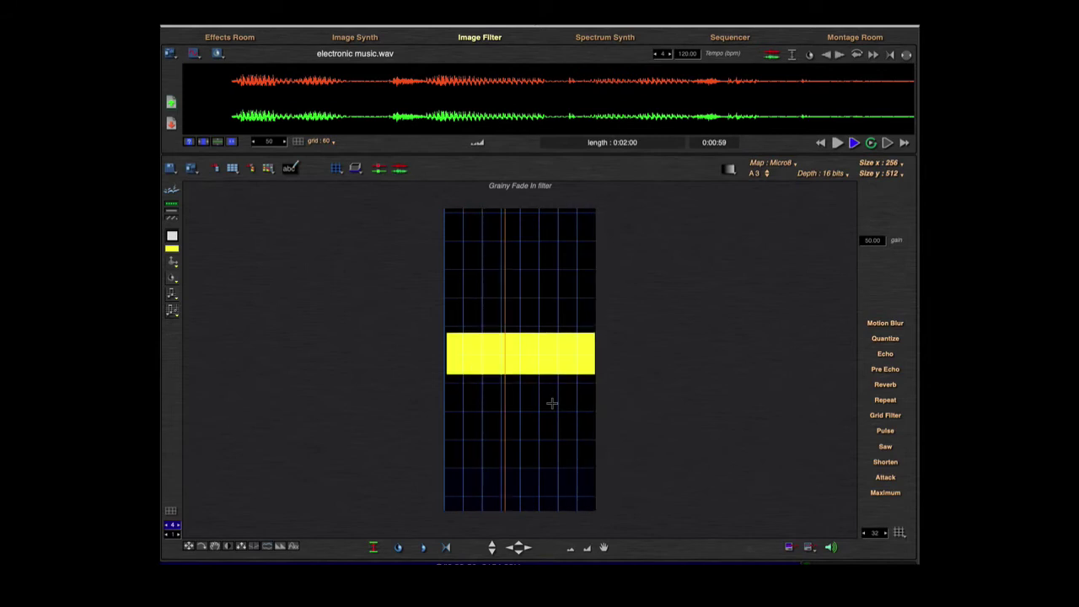
{"action": "key", "text": "Up"}
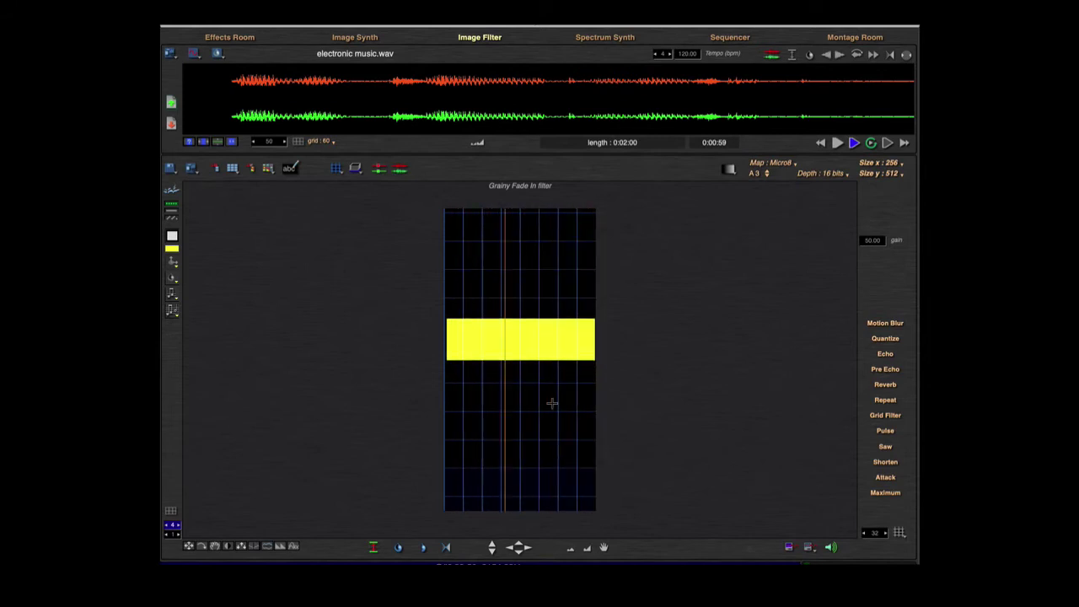
{"action": "key", "text": "Up"}
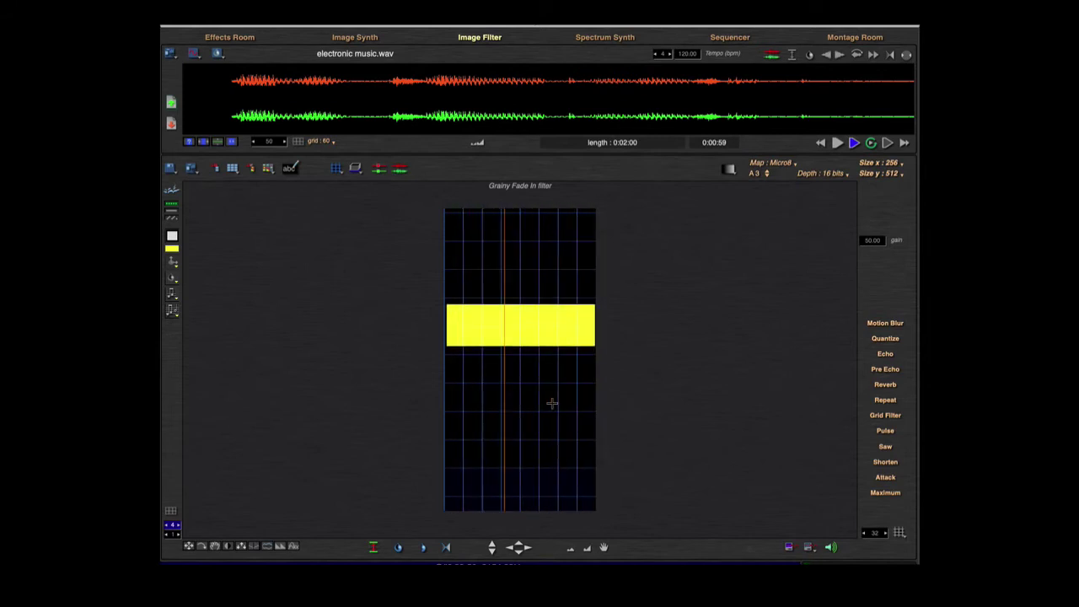
{"action": "key", "text": "Up"}
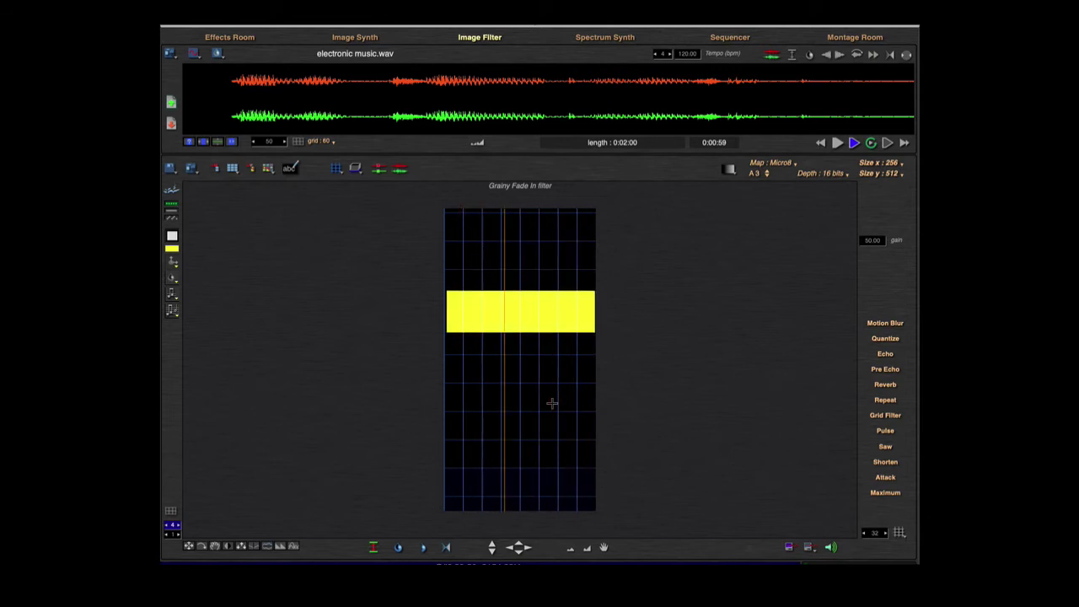
{"action": "key", "text": "Up"}
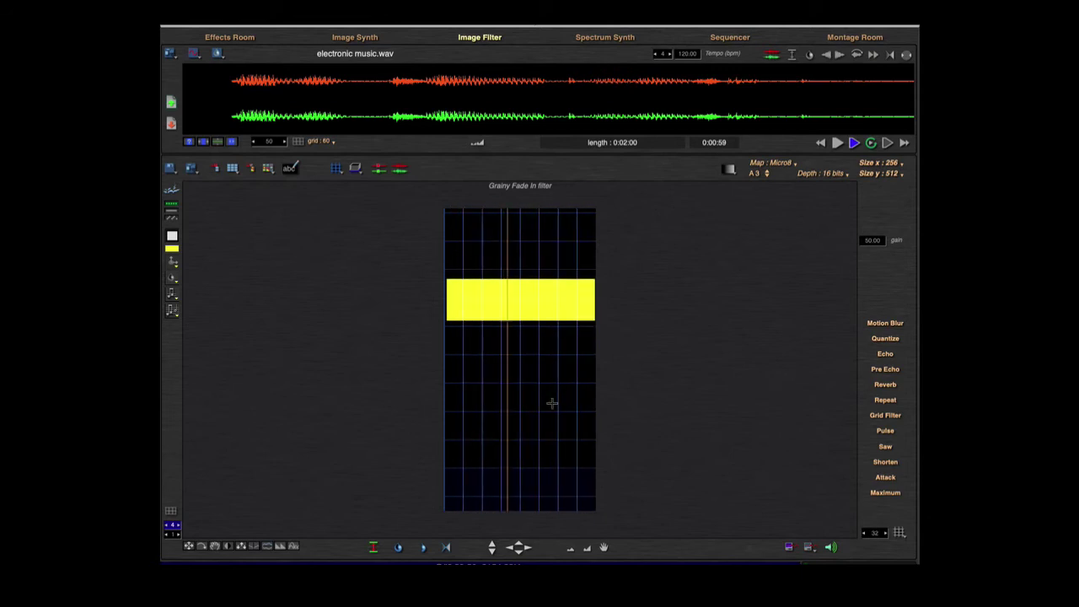
Step: Shift the yellow band back down in steps until it partly runs past the image's lower edge
{"action": "key", "text": "Down"}
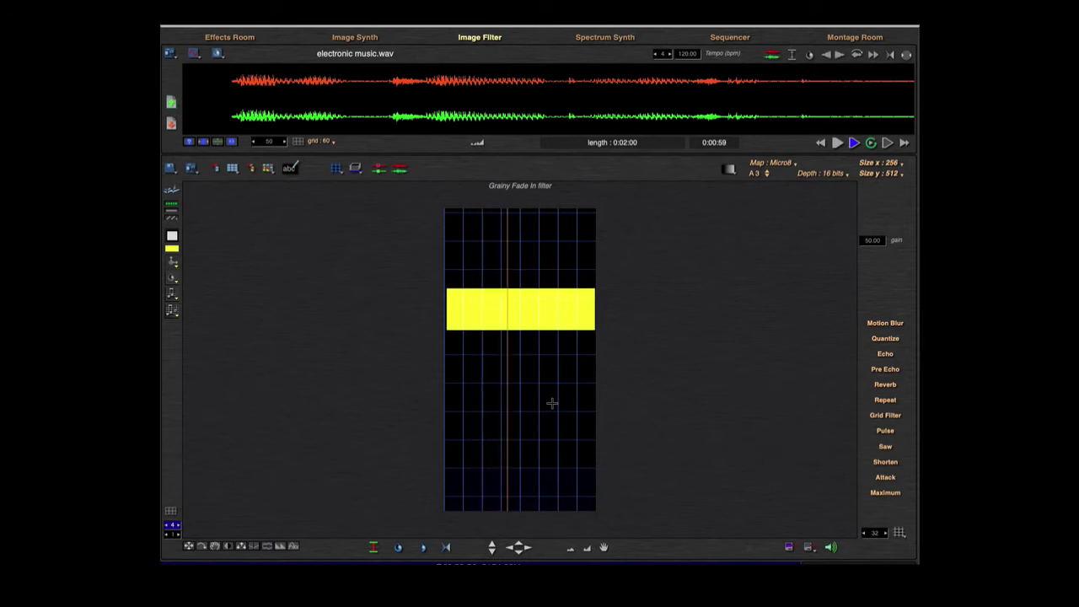
{"action": "key", "text": "Down"}
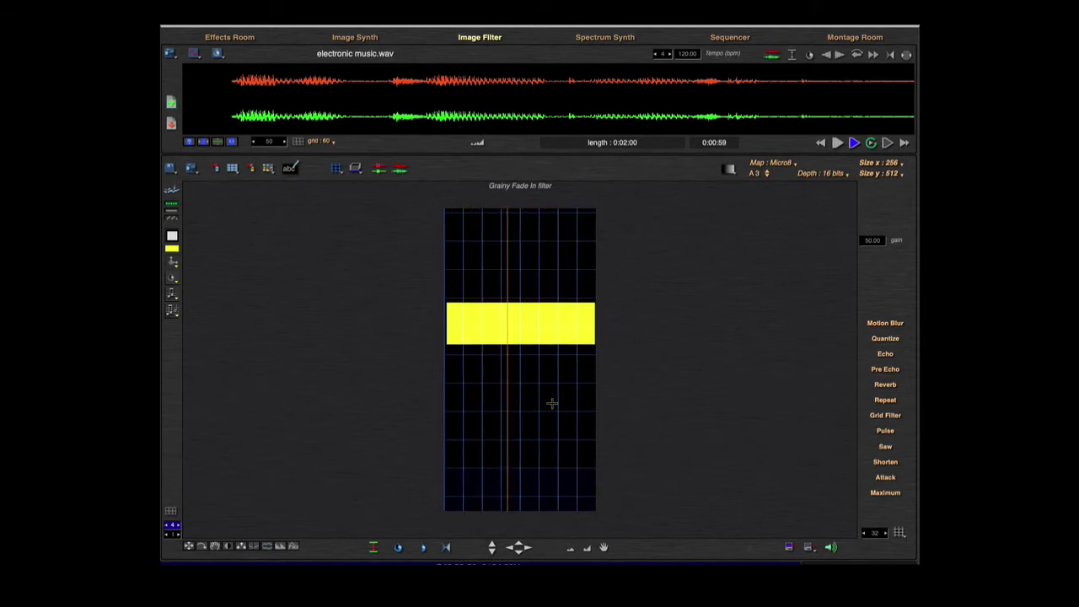
{"action": "key", "text": "Down"}
{"action": "key", "text": "Down"}
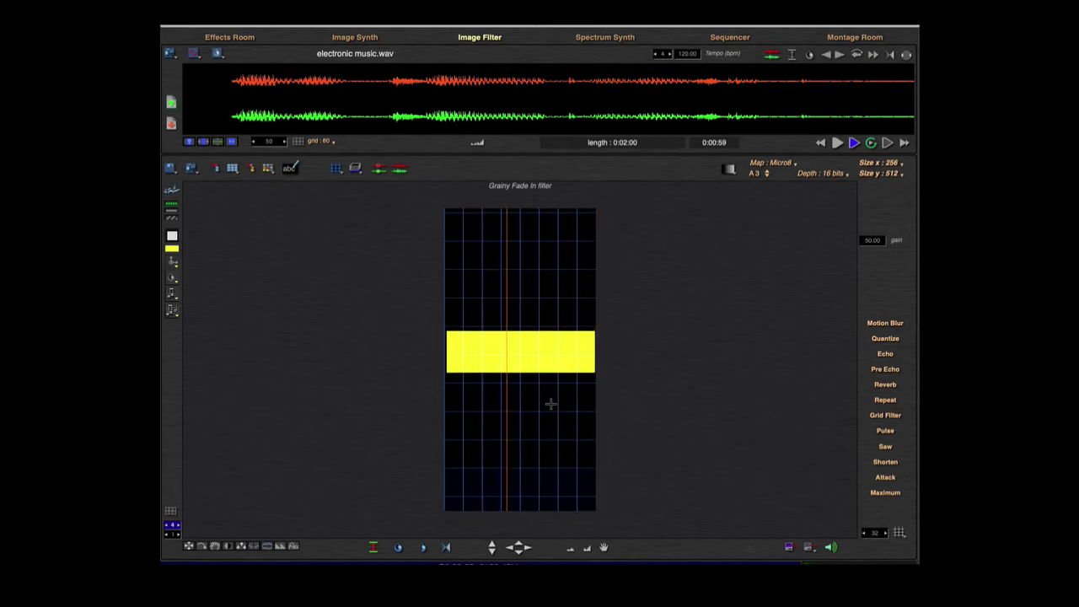
{"action": "key", "text": "Down"}
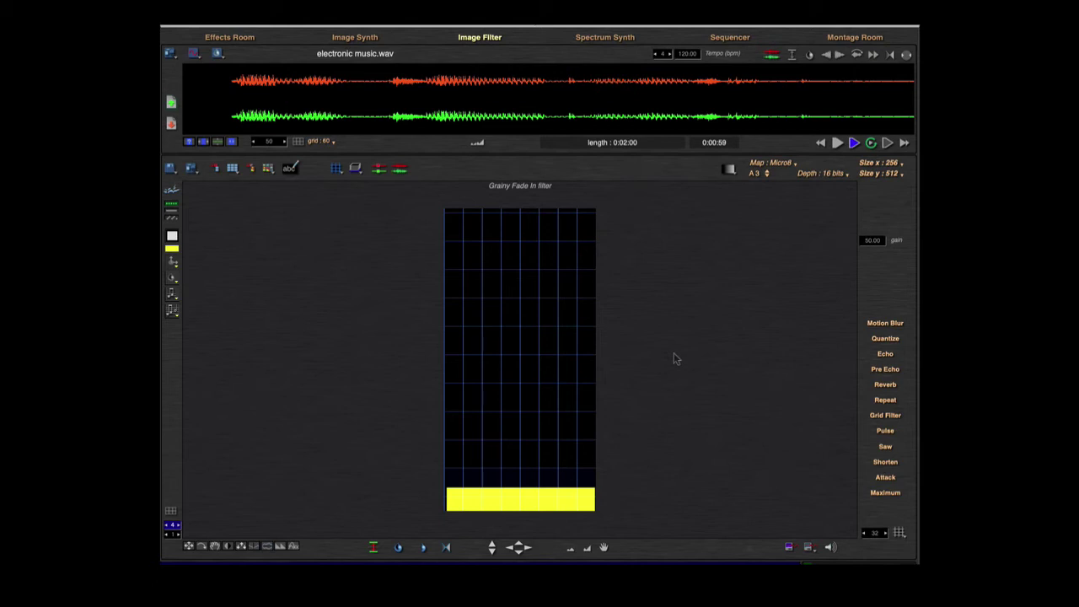
Step: Fill the whole filter image with yellow and choose the thin line tool
{"action": "key", "text": "f"}
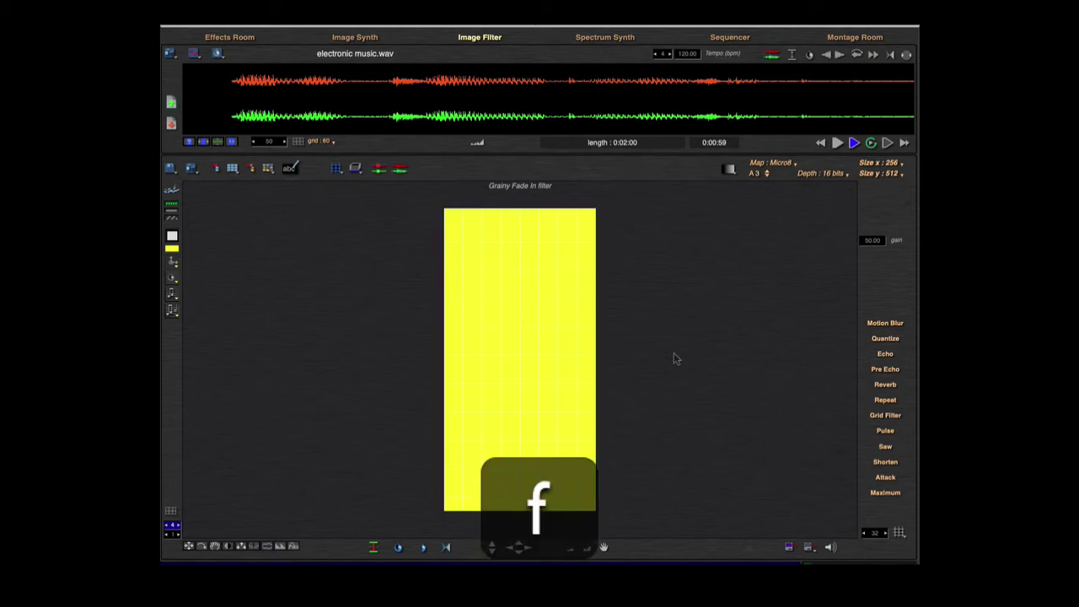
{"action": "left_click", "coordinate": [173, 239]}
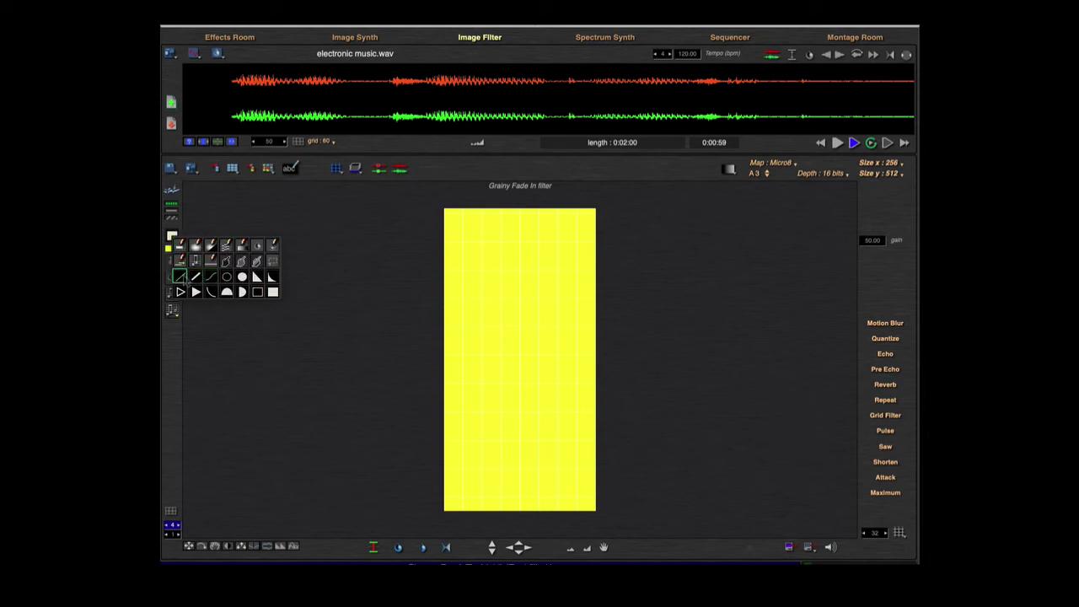
{"action": "left_click", "coordinate": [180, 276]}
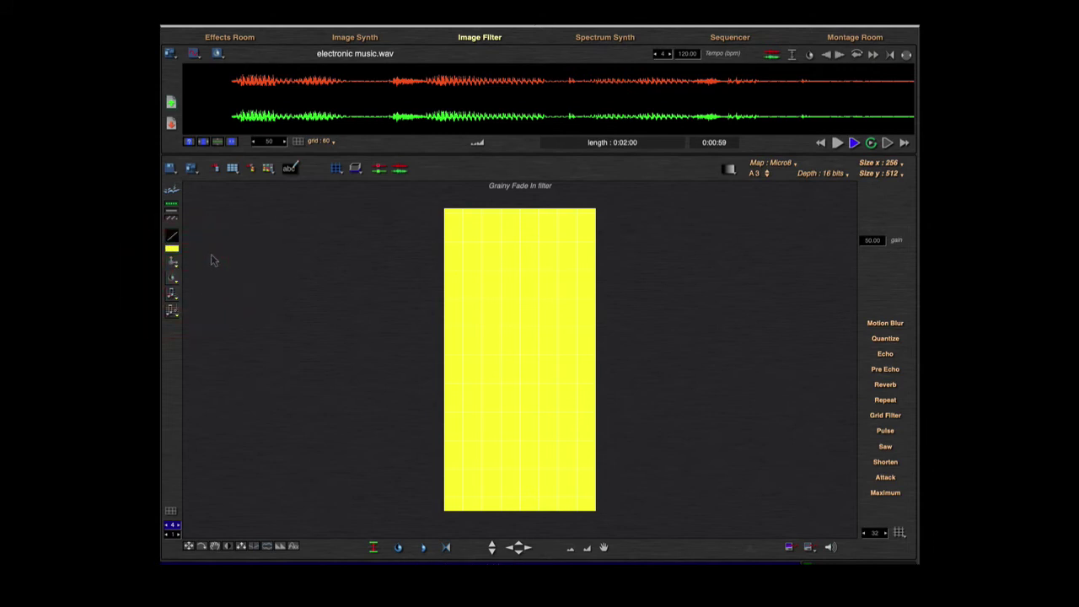
{"action": "key", "text": "space"}
Step: Apply the soft-edged diagonal wedge preset that rises to the right, play the sound through it and stop playback
{"action": "left_click", "coordinate": [268, 168]}
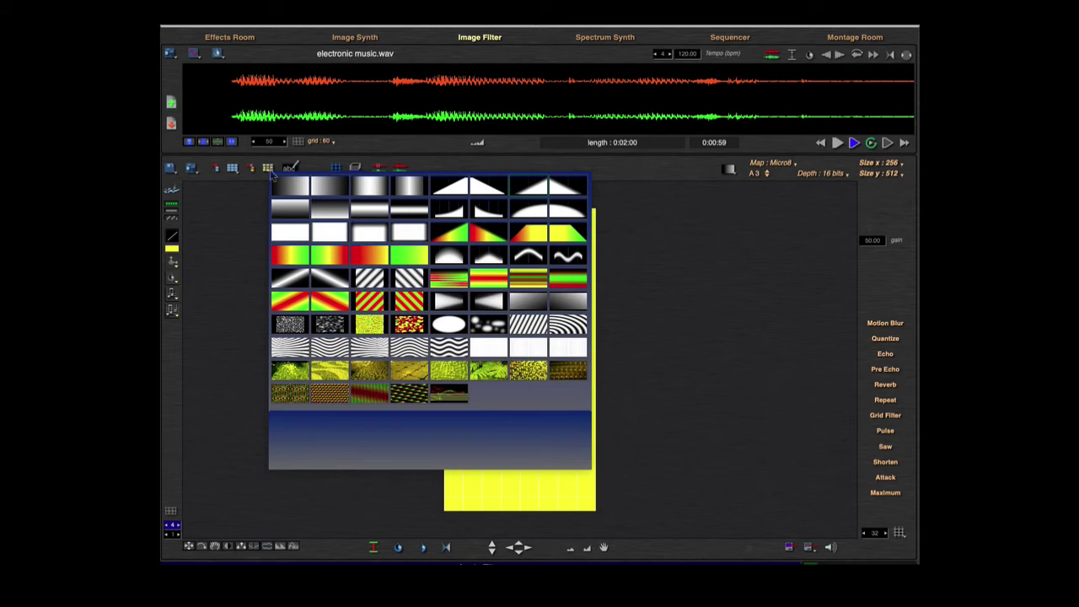
{"action": "left_click", "coordinate": [513, 193]}
{"action": "key", "text": "space"}
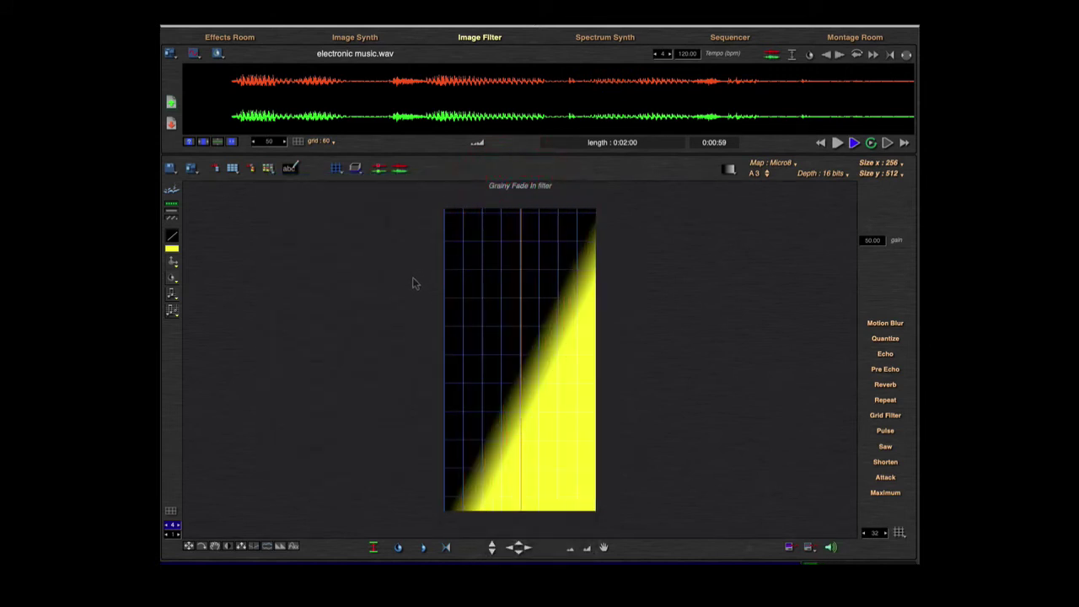
{"action": "key", "text": "space"}
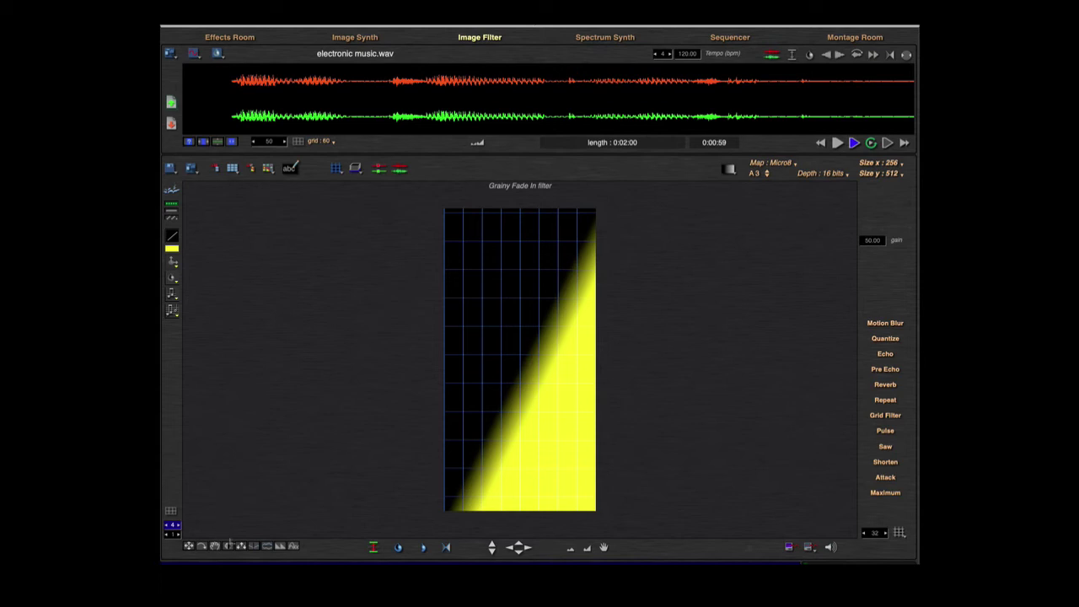
Step: Flip the wedge image vertically and start playback through it
{"action": "left_click", "coordinate": [268, 547]}
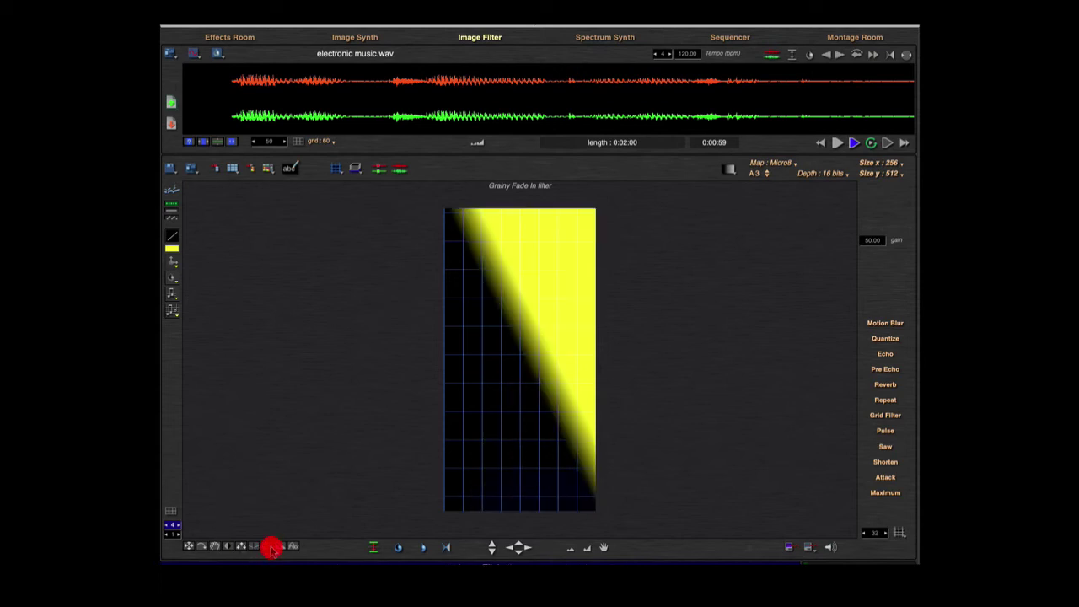
{"action": "key", "text": "space"}
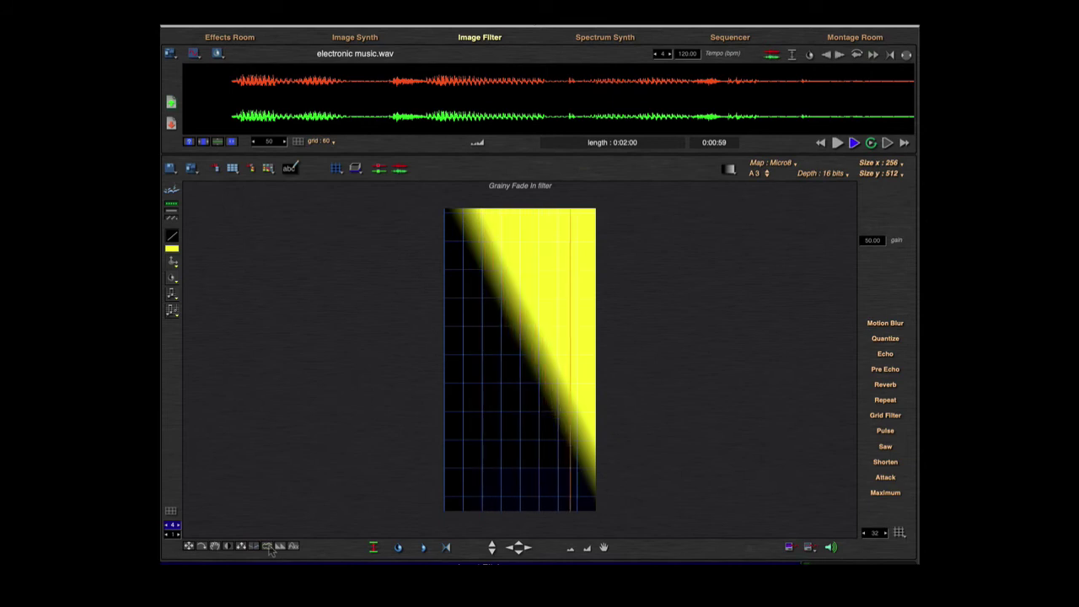
Step: Shift the flipped wedge down until its flat upper edge is slightly above the image's middle, replay the sound and stop playback
{"action": "key", "text": "Down"}
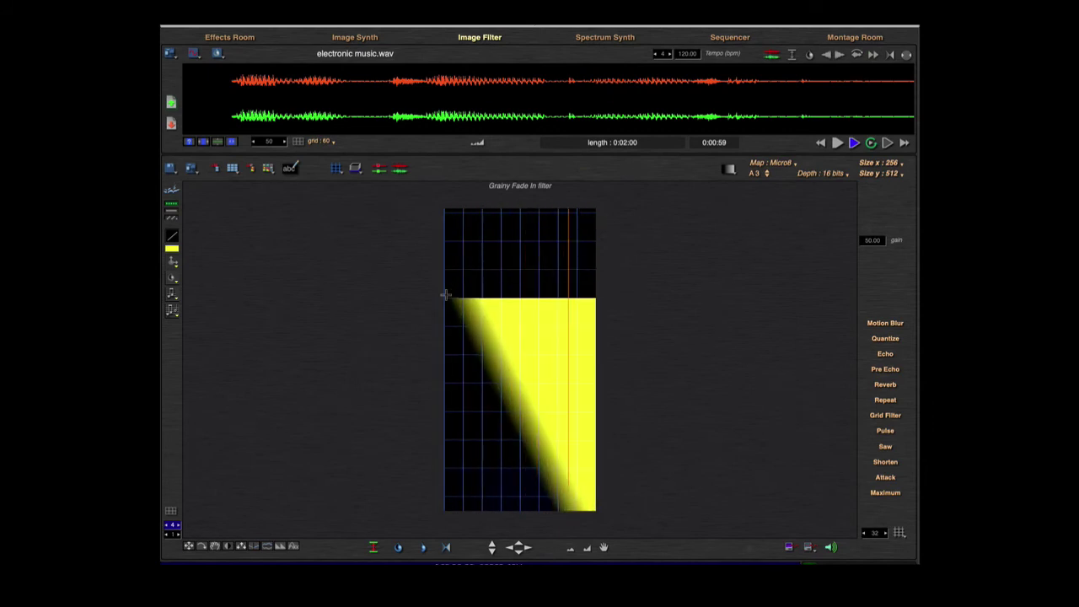
{"action": "left_click_drag", "start_coordinate": [444, 310], "coordinate": [445, 337]}
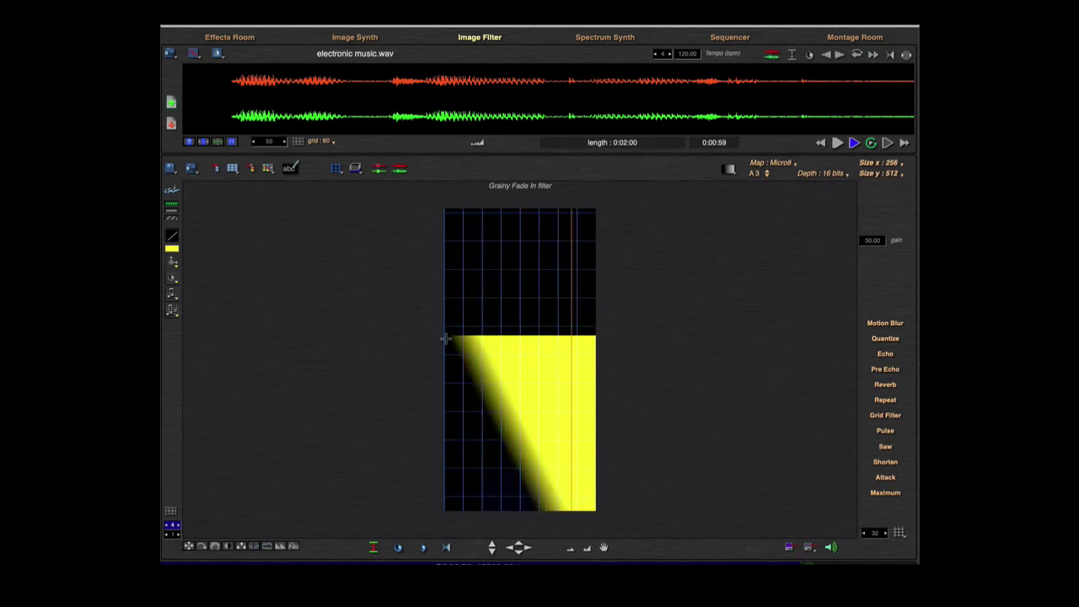
{"action": "key", "text": "space"}
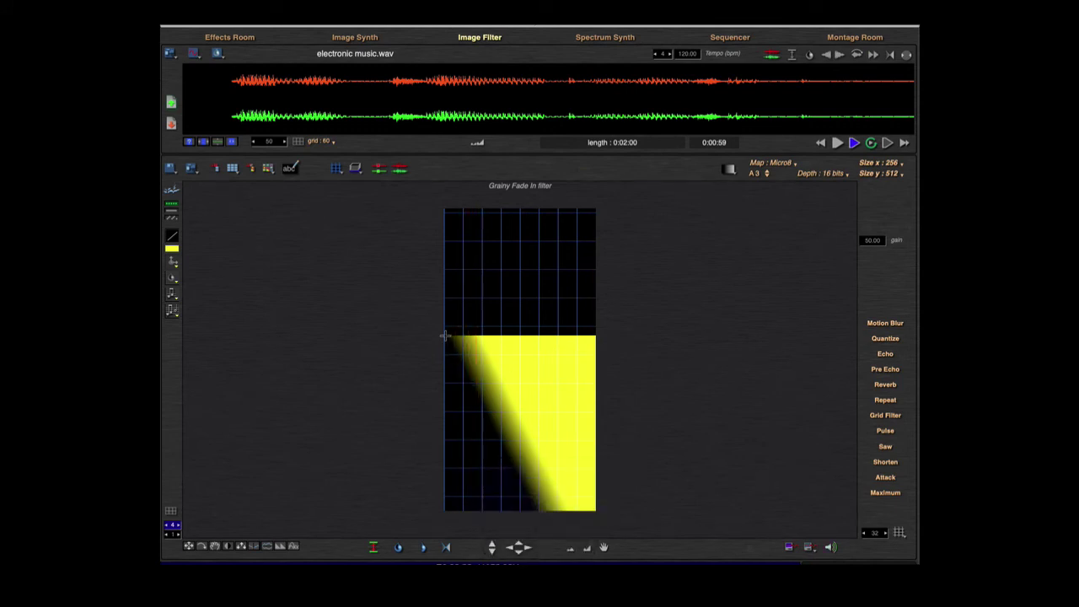
{"action": "key", "text": "space"}
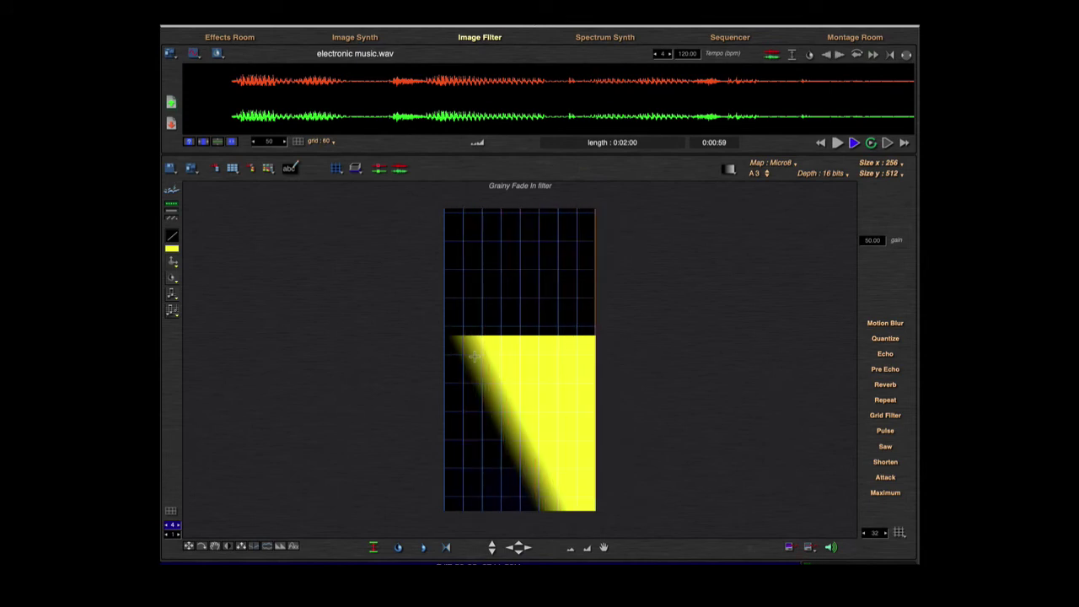
{"action": "key", "text": "space"}
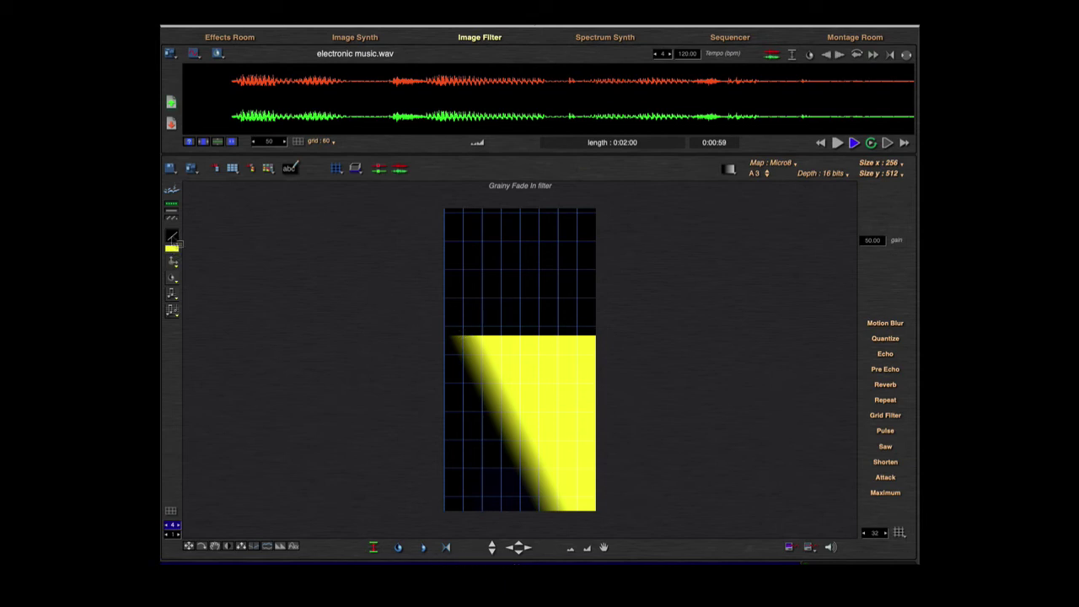
Step: Fill the full-width area from the wedge's upper edge to the image's lower edge with yellow, then play the sound and stop playback
{"action": "left_click", "coordinate": [174, 237]}
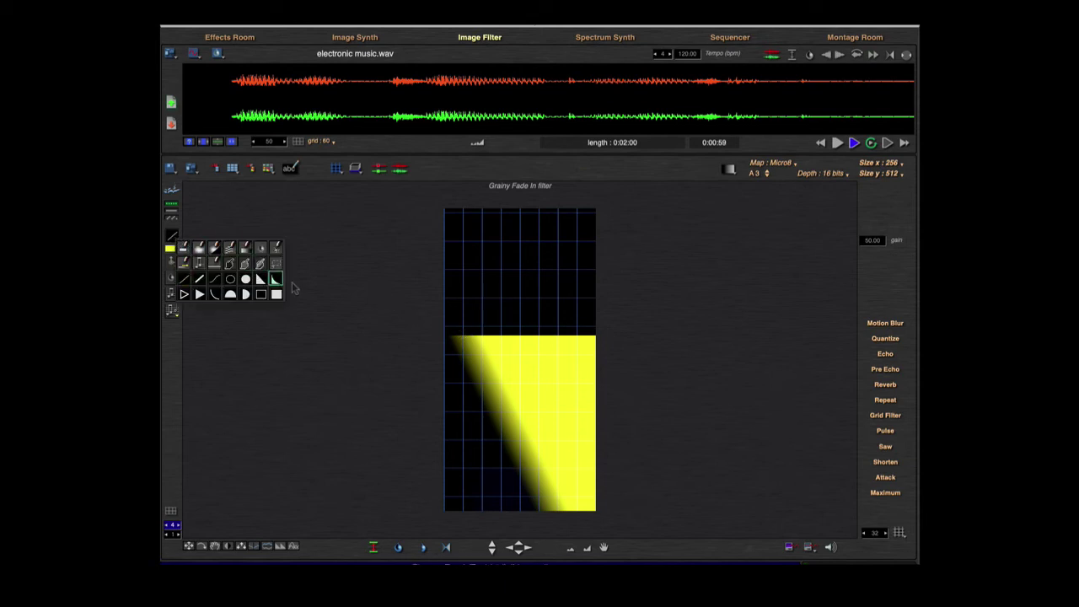
{"action": "left_click", "coordinate": [276, 264]}
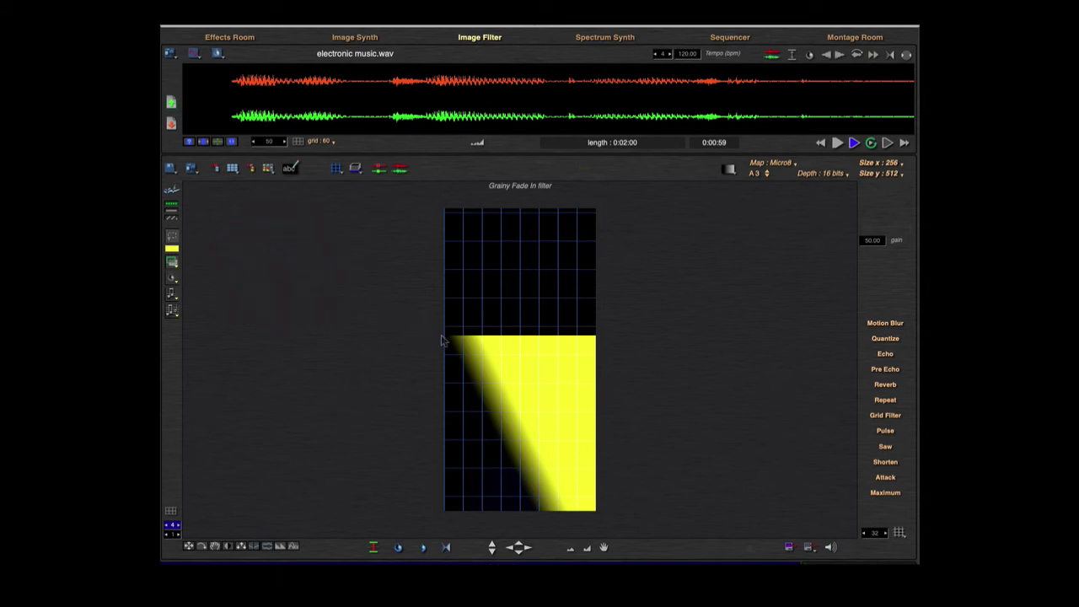
{"action": "left_click_drag", "start_coordinate": [616, 400], "coordinate": [617, 478]}
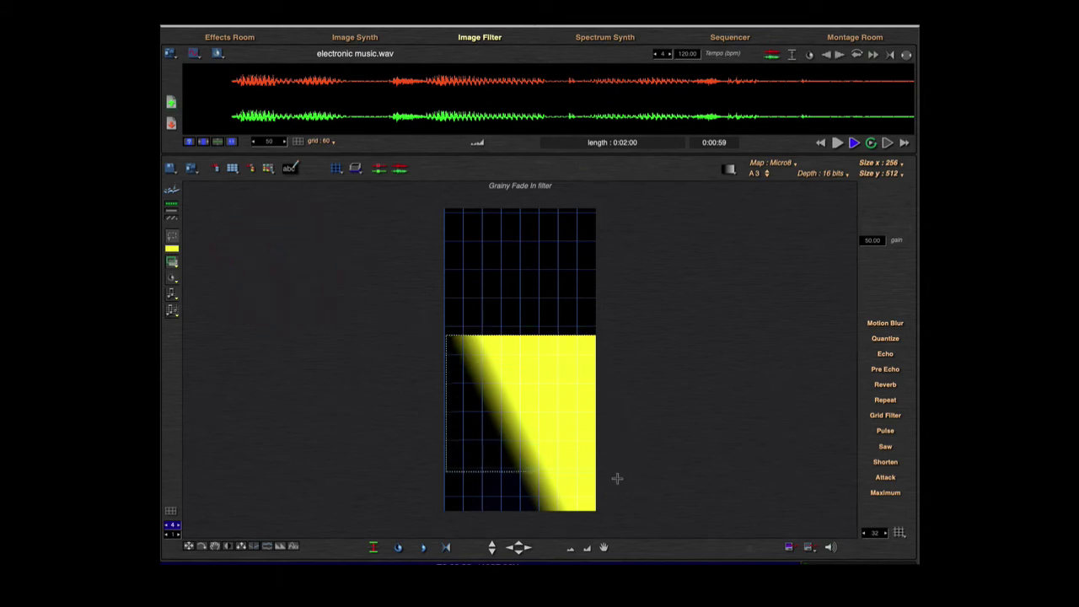
{"action": "left_click_drag", "start_coordinate": [619, 526], "coordinate": [619, 526]}
{"action": "key", "text": "space"}
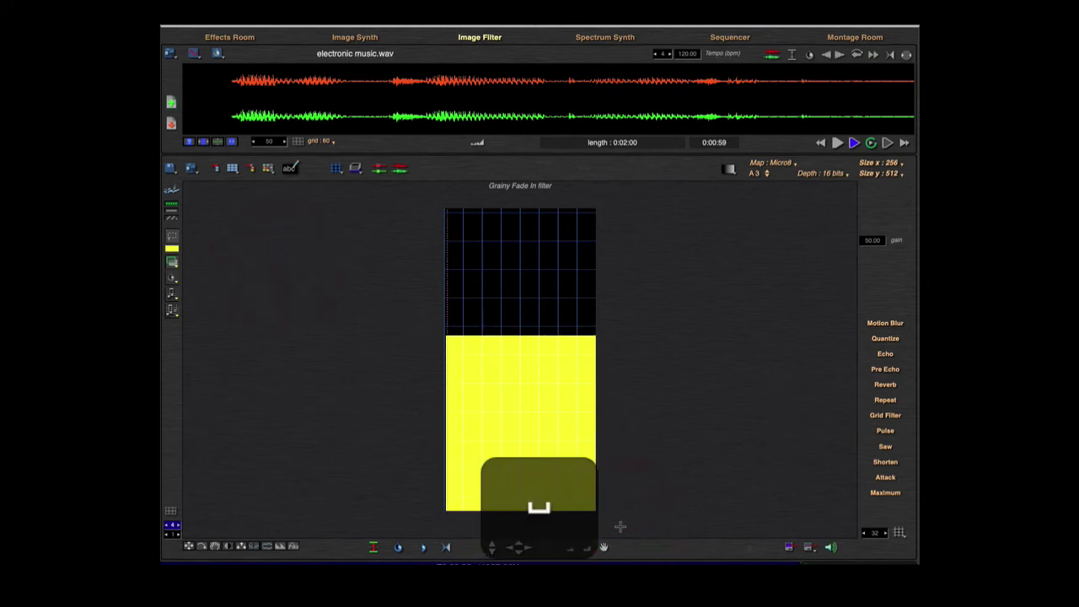
{"action": "key", "text": "space"}
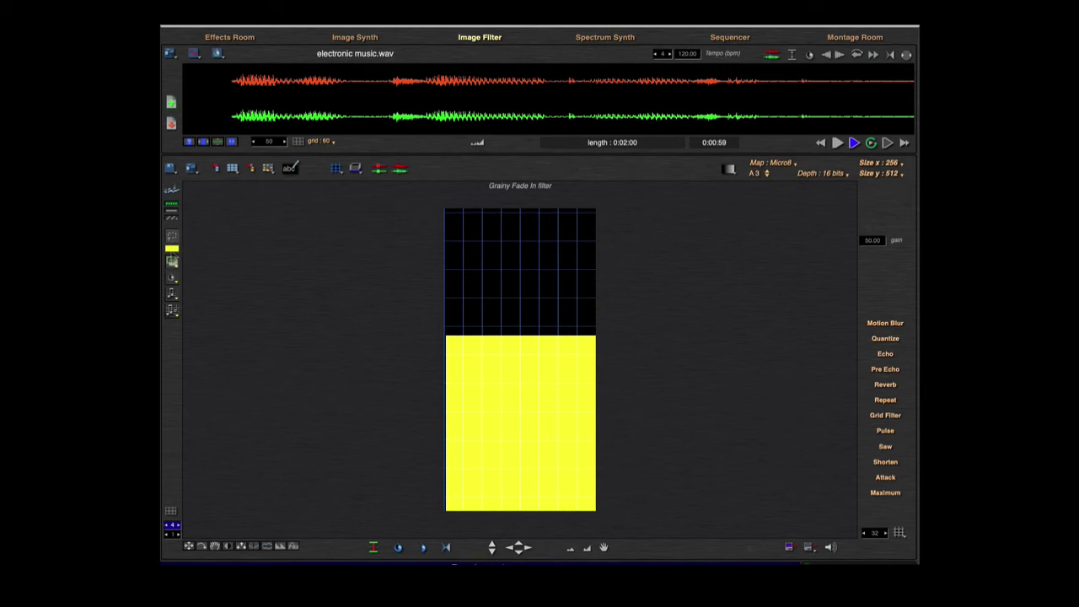
Step: Choose the thin line tool and set the drawing colour to black
{"action": "left_click", "coordinate": [172, 238]}
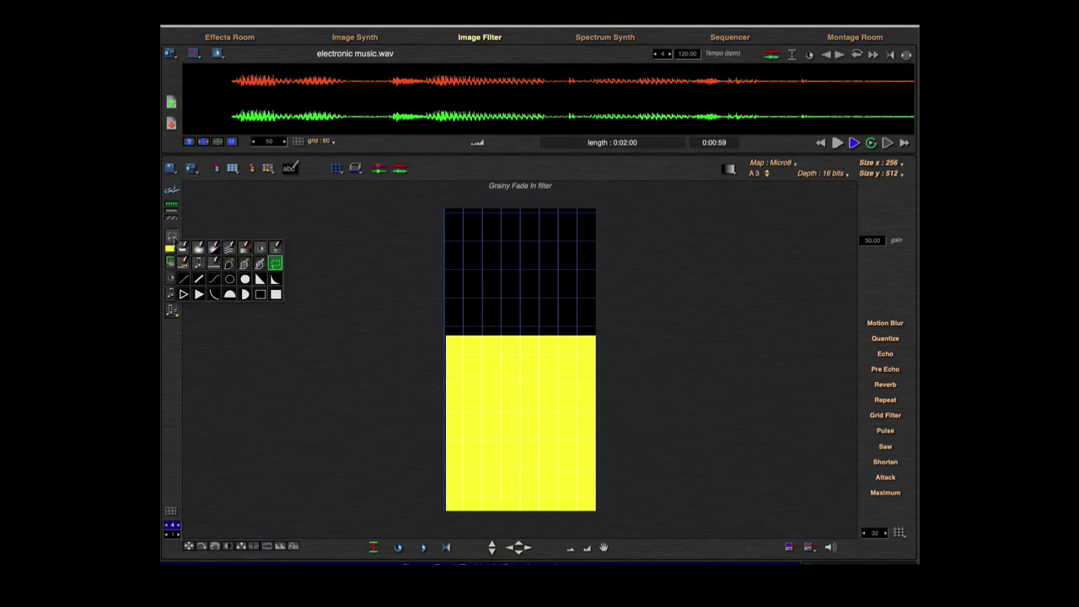
{"action": "left_click", "coordinate": [182, 247]}
{"action": "left_click", "coordinate": [182, 278]}
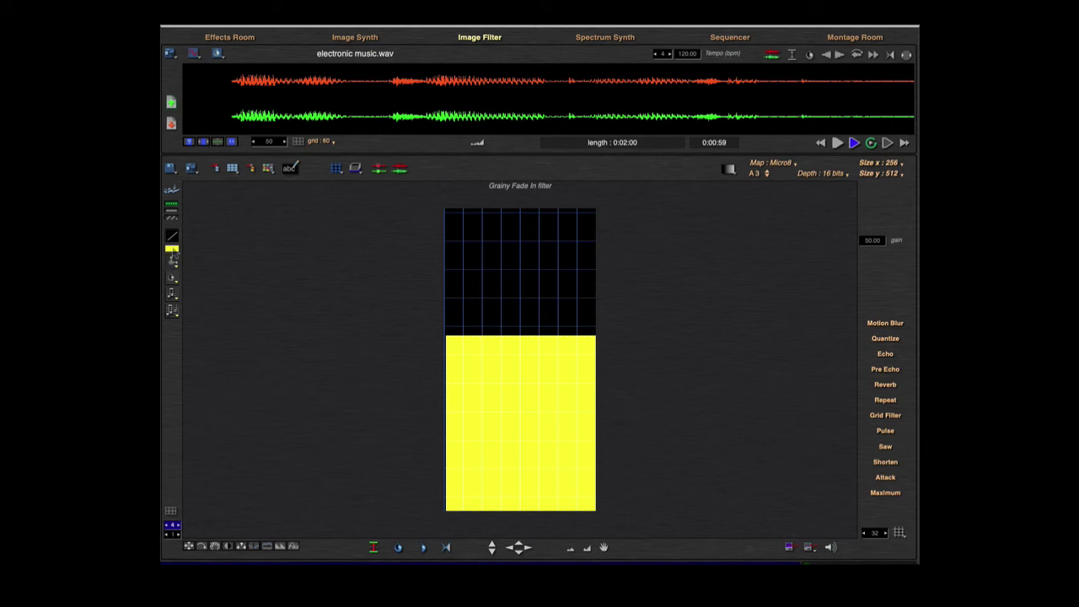
{"action": "left_click", "coordinate": [172, 251]}
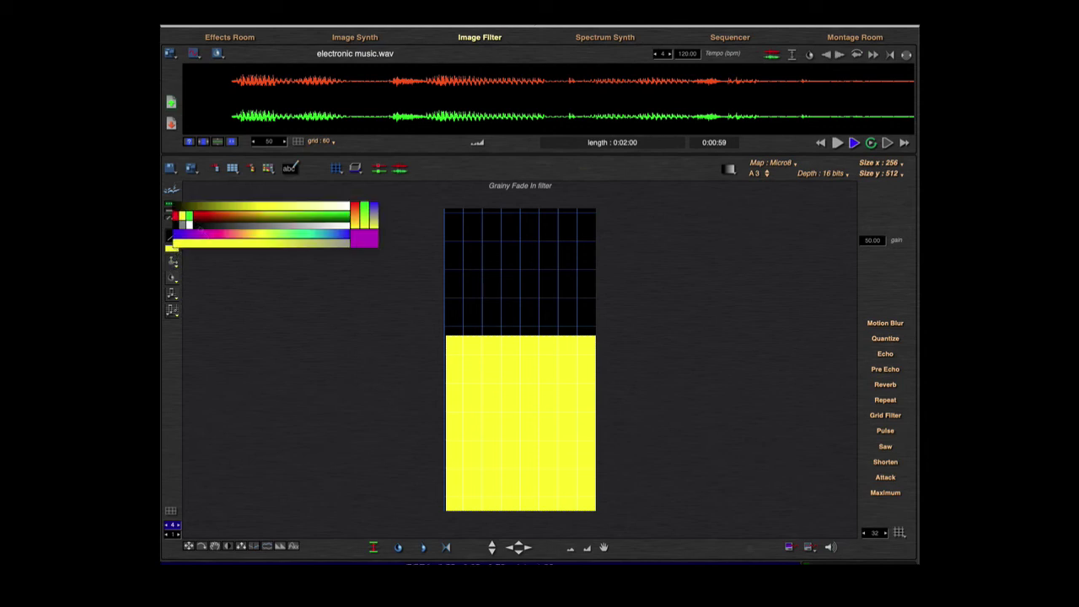
{"action": "left_click", "coordinate": [199, 226]}
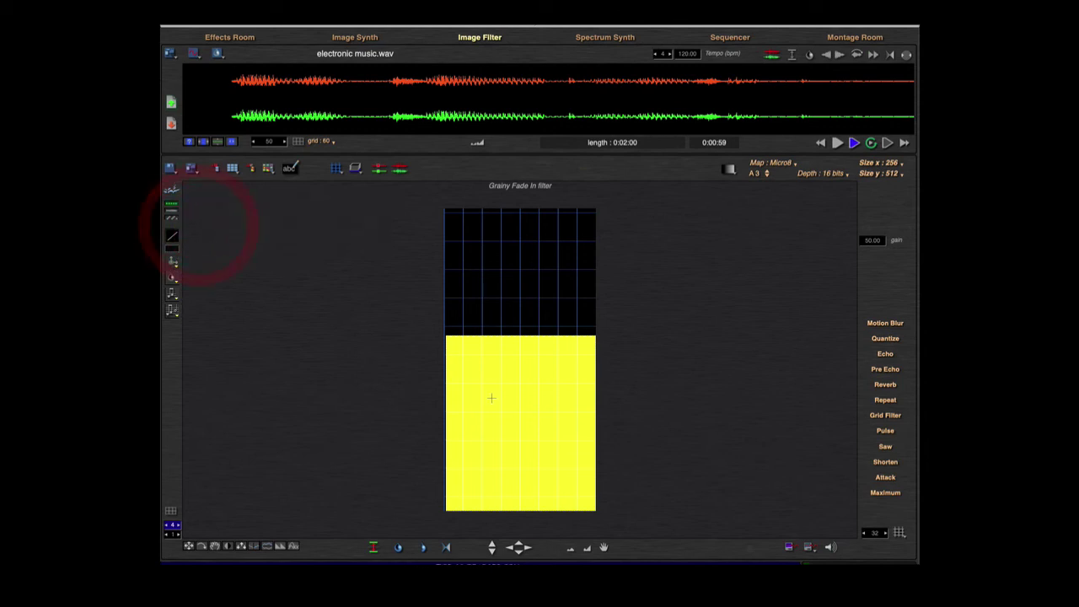
Step: Start playback and draw five thin black lines at different angles across the yellow area
{"action": "key", "text": "space"}
{"action": "left_click_drag", "start_coordinate": [489, 402], "coordinate": [519, 447]}
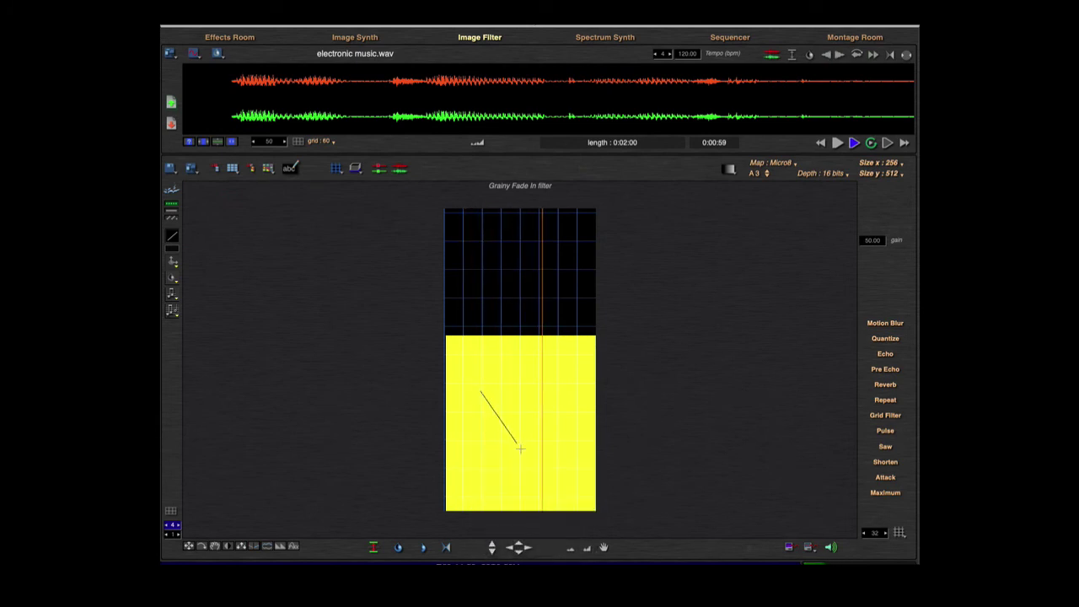
{"action": "left_click_drag", "start_coordinate": [556, 504], "coordinate": [555, 504]}
{"action": "left_click_drag", "start_coordinate": [512, 464], "coordinate": [530, 542]}
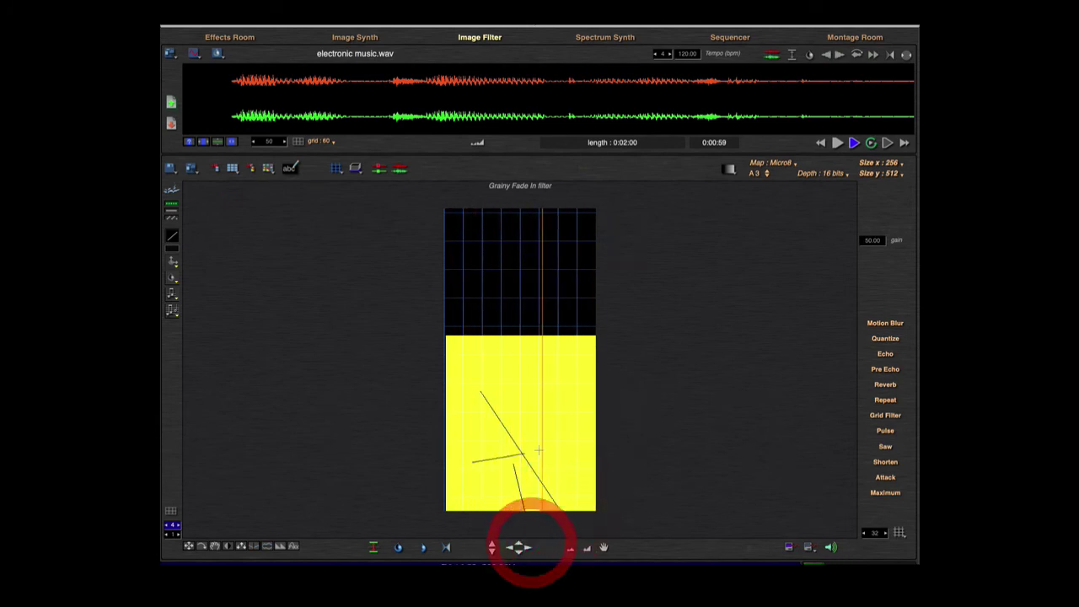
{"action": "mouse_move", "coordinate": [472, 462]}
{"action": "left_mouse_down"}
{"action": "mouse_move", "coordinate": [600, 429]}
{"action": "mouse_move", "coordinate": [634, 396]}
{"action": "left_mouse_up"}
{"action": "left_click_drag", "start_coordinate": [499, 414], "coordinate": [641, 392]}
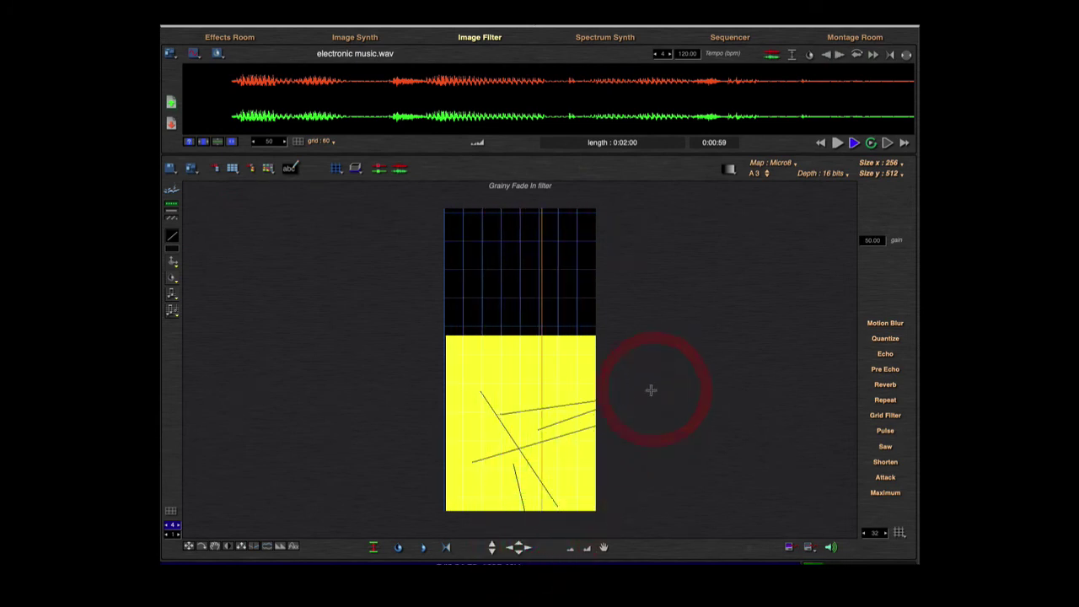
Step: Enlarge the brush size and draw seven thick black lines at different angles across the yellow area
{"action": "left_click", "coordinate": [739, 460]}
{"action": "left_click", "coordinate": [173, 265]}
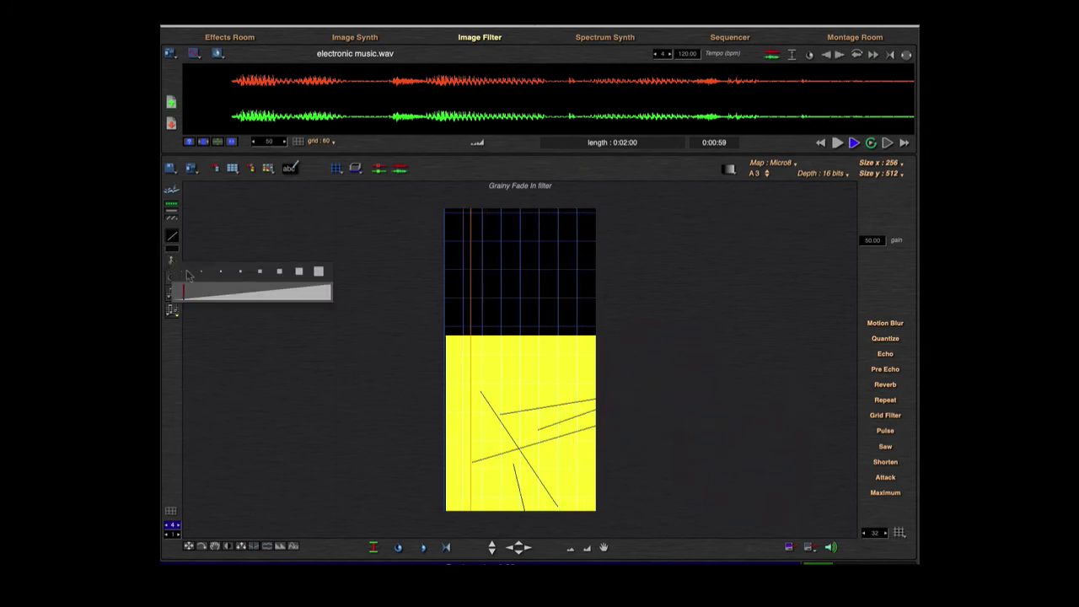
{"action": "left_click", "coordinate": [225, 289]}
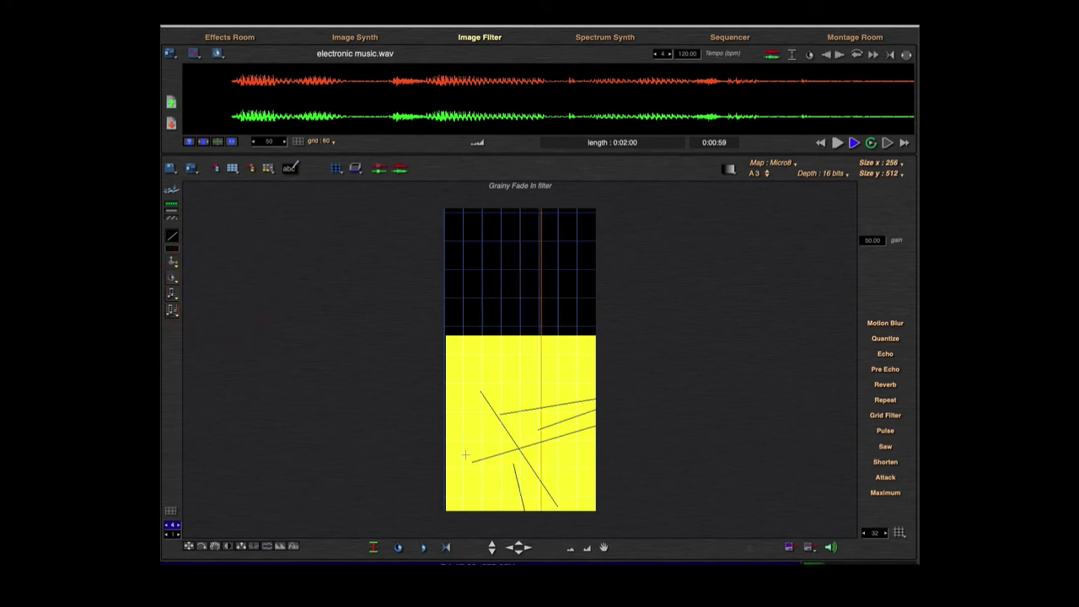
{"action": "left_click_drag", "start_coordinate": [501, 462], "coordinate": [696, 484]}
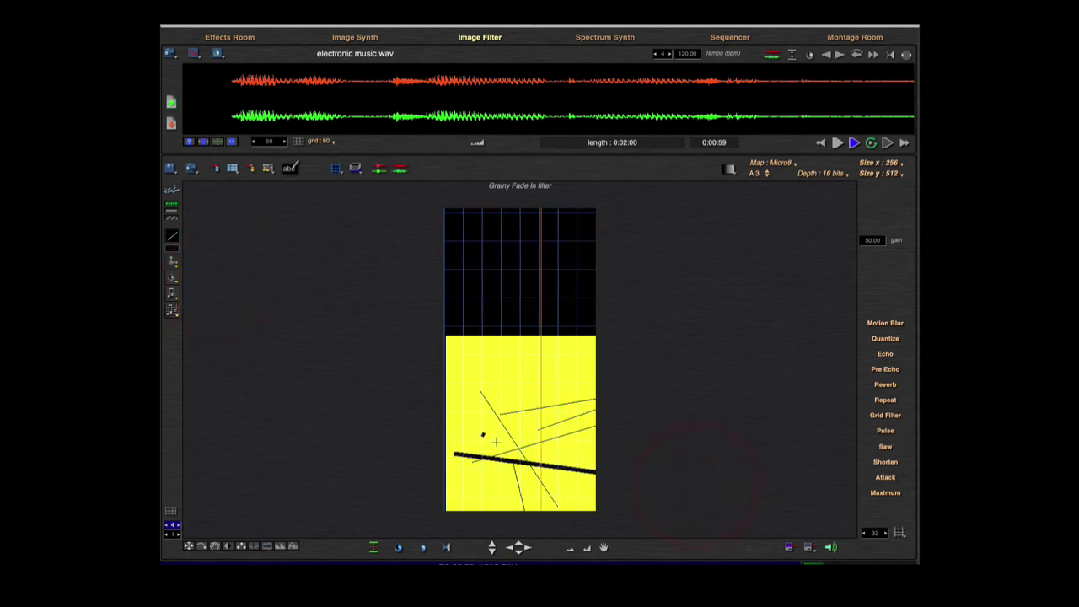
{"action": "left_click_drag", "start_coordinate": [484, 436], "coordinate": [682, 505]}
{"action": "left_click", "coordinate": [614, 514]}
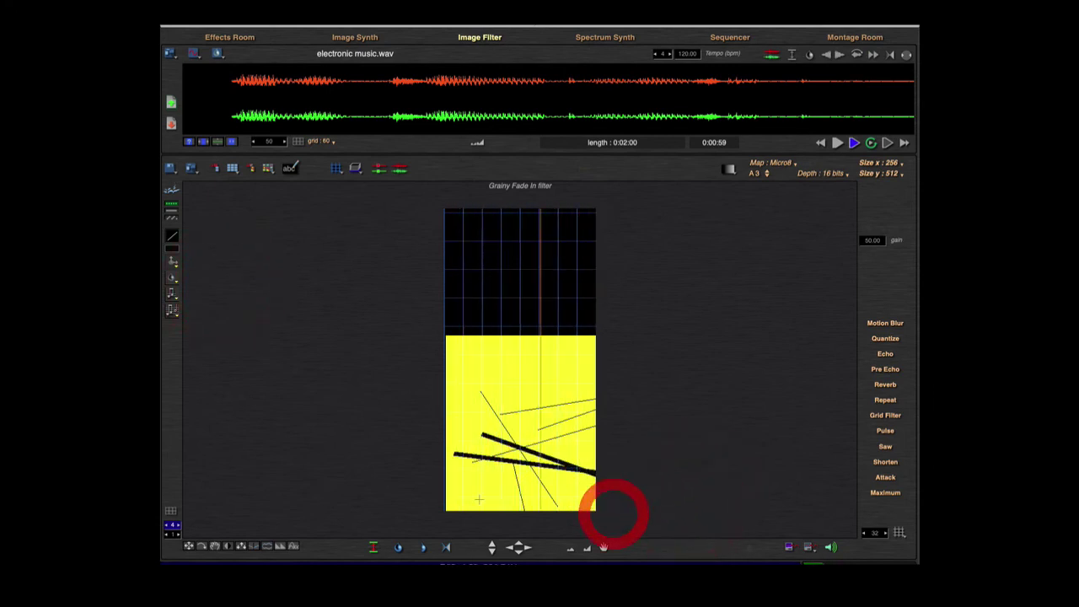
{"action": "left_click_drag", "start_coordinate": [454, 491], "coordinate": [656, 438]}
{"action": "mouse_move", "coordinate": [461, 431]}
{"action": "left_mouse_down"}
{"action": "mouse_move", "coordinate": [650, 368]}
{"action": "mouse_move", "coordinate": [440, 389]}
{"action": "mouse_move", "coordinate": [691, 470]}
{"action": "left_mouse_up"}
{"action": "left_click_drag", "start_coordinate": [487, 419], "coordinate": [650, 522]}
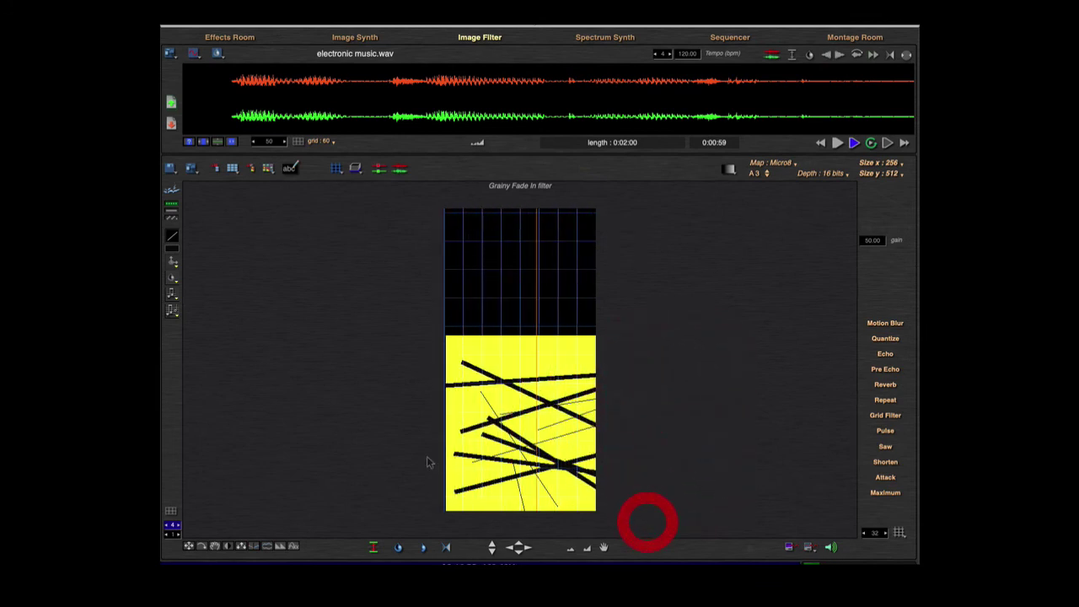
Step: Draw five short, steep thick black lines along the lower edge of the yellow area
{"action": "left_click", "coordinate": [569, 545]}
{"action": "left_click_drag", "start_coordinate": [535, 535], "coordinate": [504, 469]}
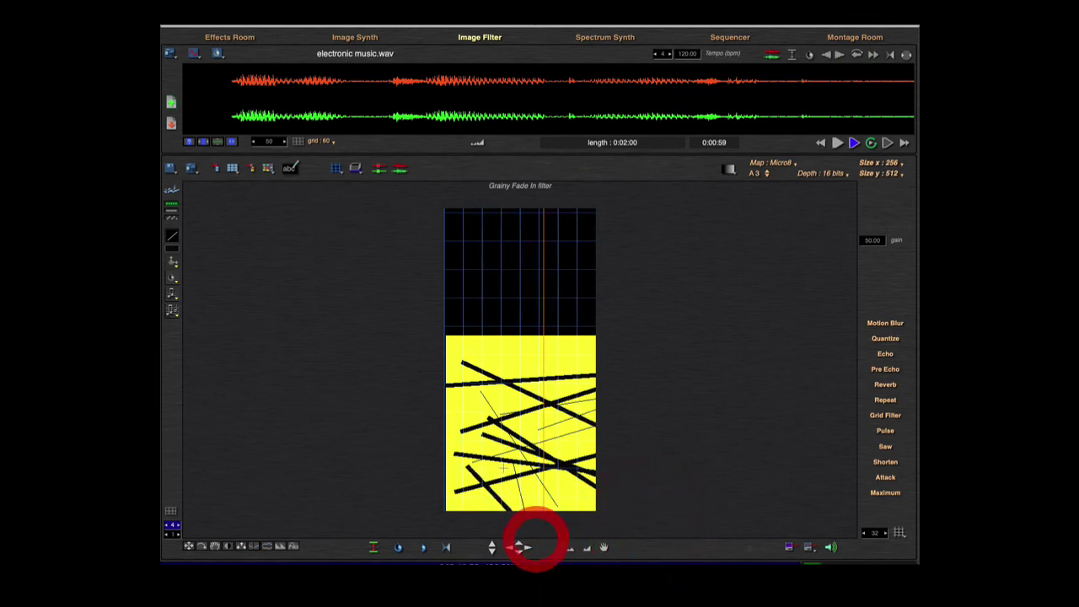
{"action": "left_click_drag", "start_coordinate": [543, 527], "coordinate": [572, 495]}
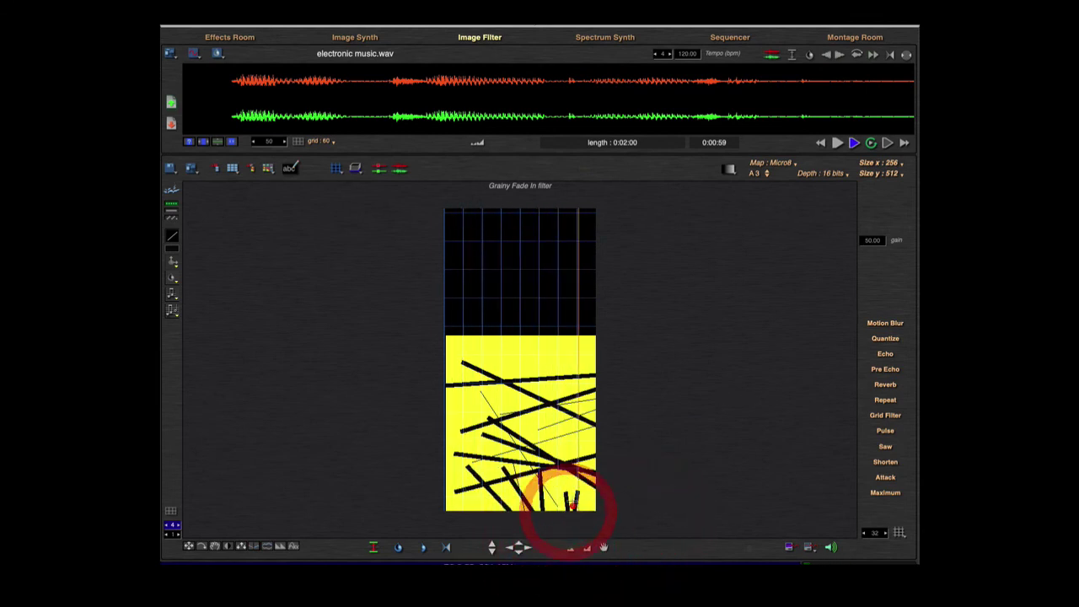
Step: Cover the yellow area with a dense mesh of thick black lines crossing at many angles
{"action": "left_click", "coordinate": [413, 477]}
{"action": "left_click", "coordinate": [602, 462]}
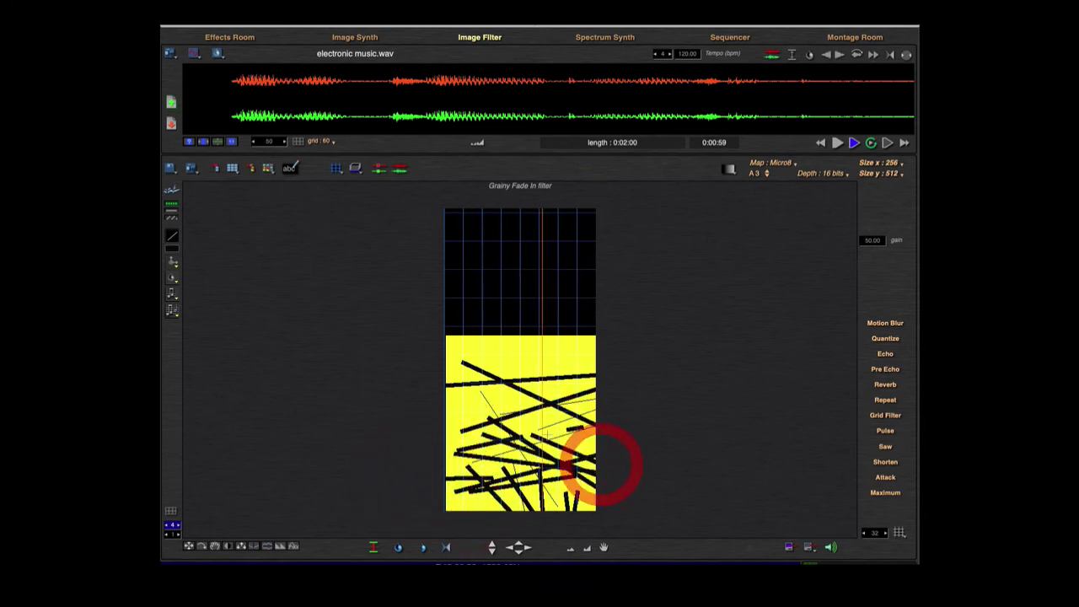
{"action": "left_click", "coordinate": [422, 443]}
{"action": "left_click", "coordinate": [548, 429]}
{"action": "left_click", "coordinate": [427, 402]}
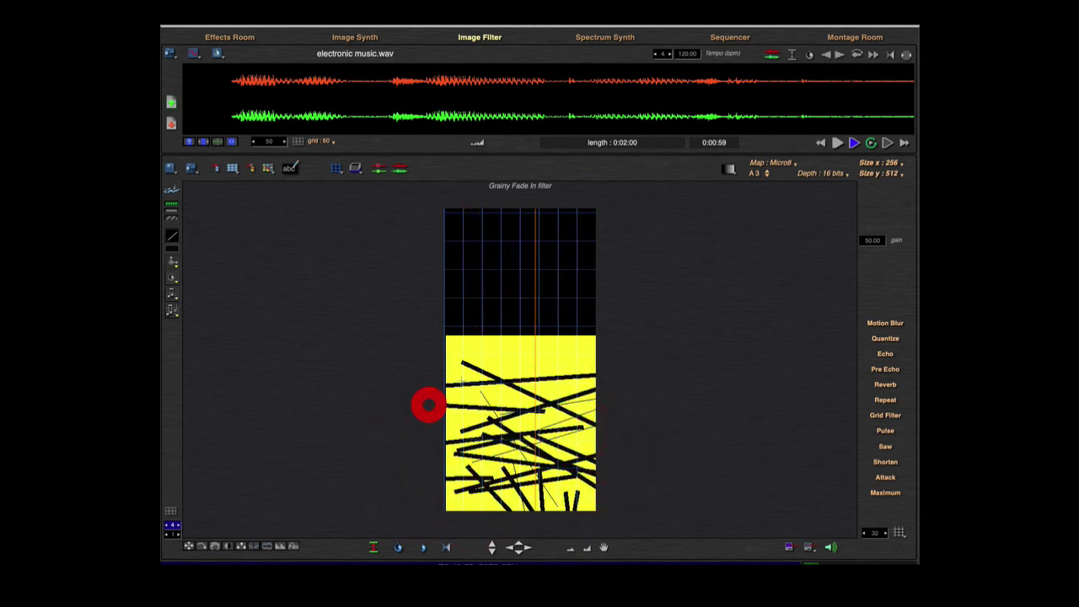
{"action": "left_click", "coordinate": [575, 474]}
{"action": "left_click", "coordinate": [468, 506]}
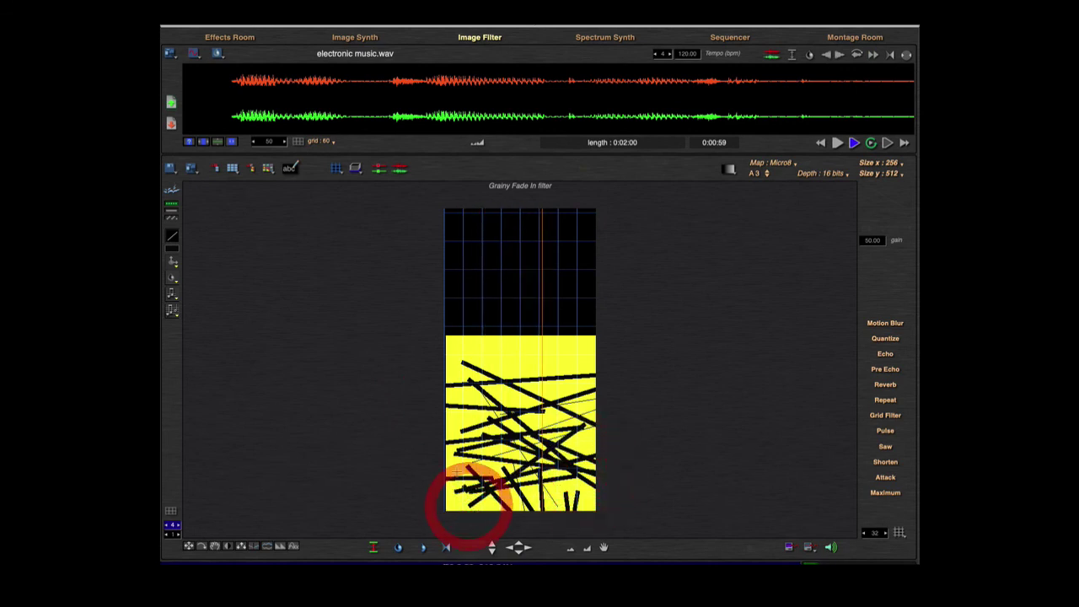
{"action": "left_click", "coordinate": [441, 424]}
{"action": "left_click", "coordinate": [576, 425]}
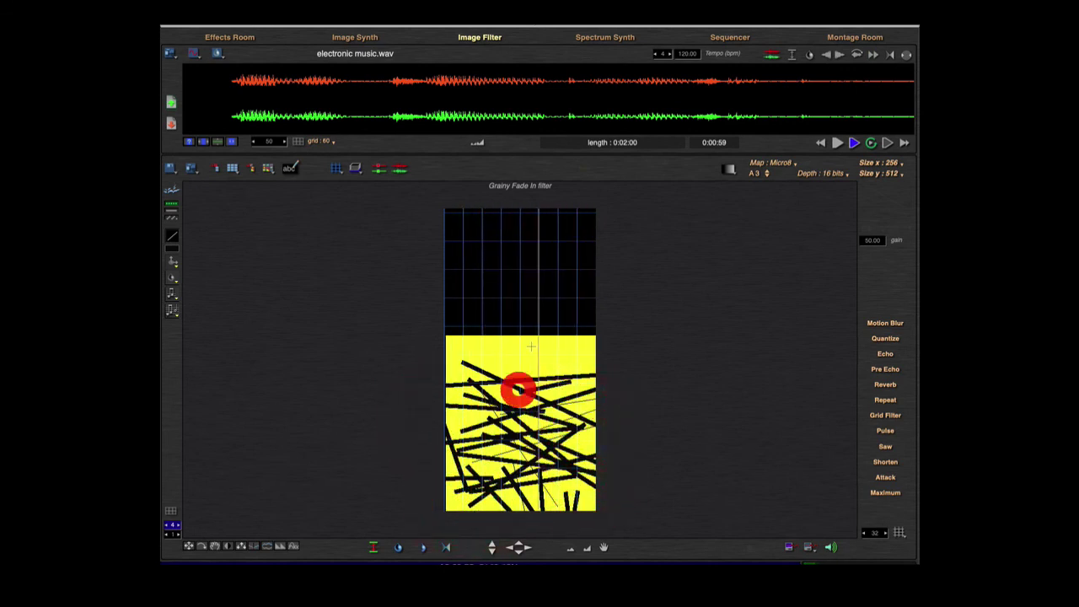
{"action": "left_click", "coordinate": [607, 442]}
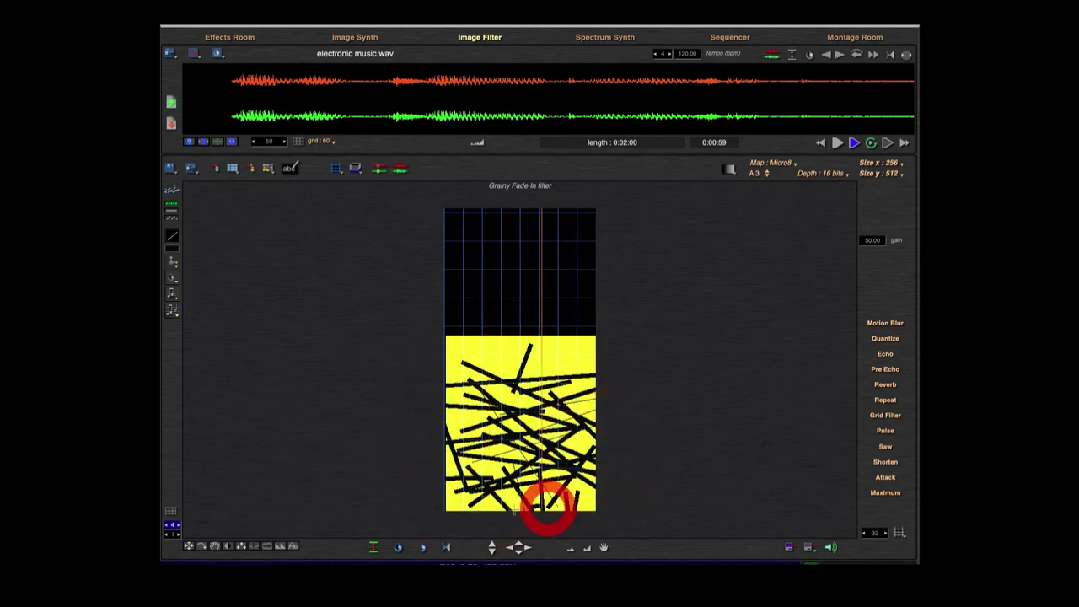
{"action": "left_click", "coordinate": [445, 414]}
{"action": "left_click", "coordinate": [462, 368]}
{"action": "left_click", "coordinate": [581, 399]}
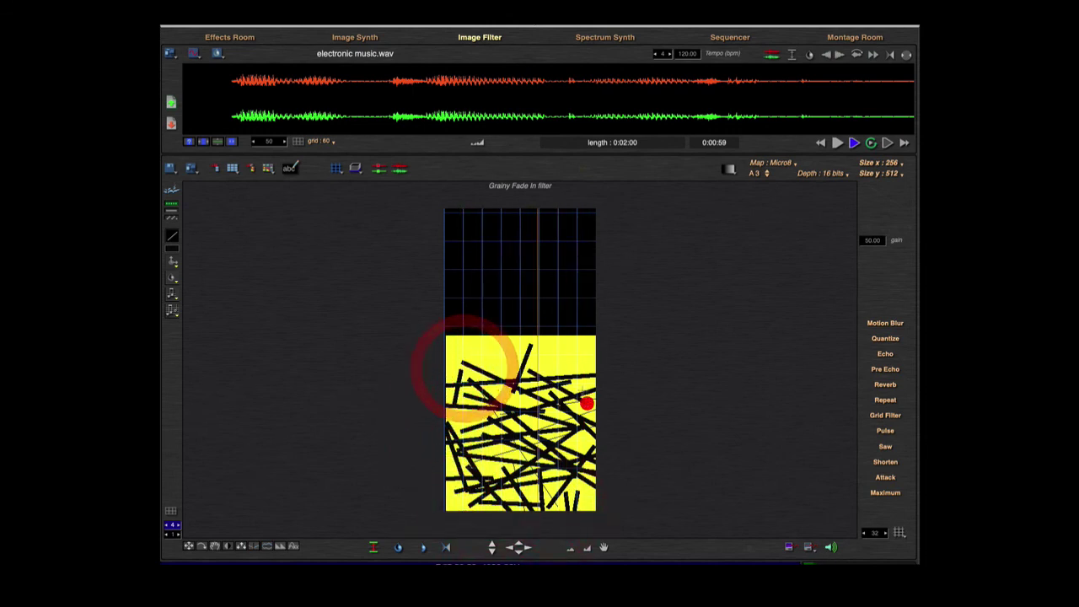
{"action": "left_click", "coordinate": [452, 378]}
{"action": "left_click", "coordinate": [475, 450]}
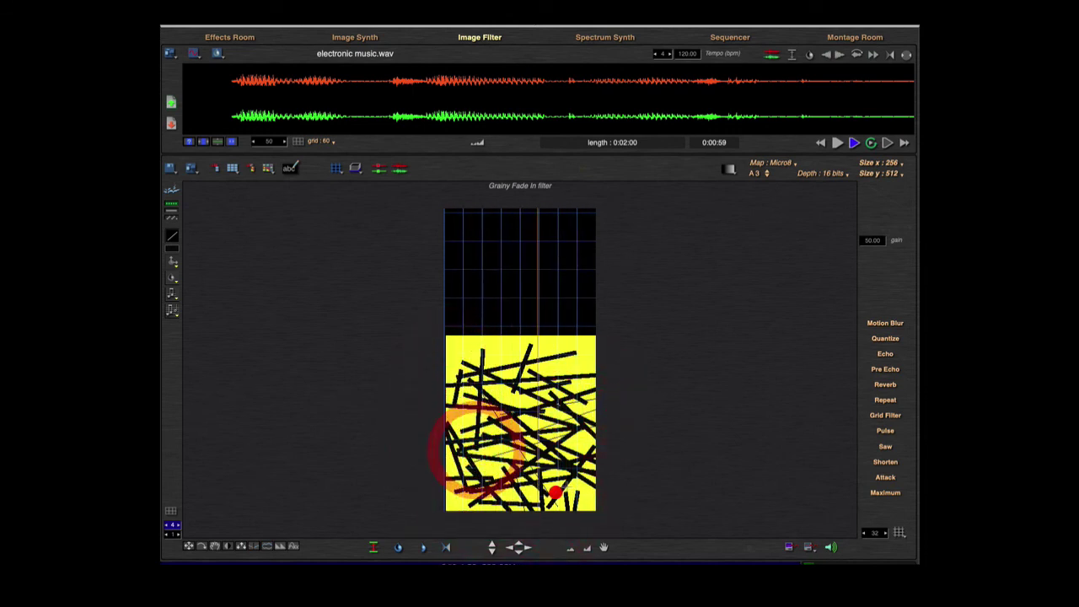
{"action": "left_click", "coordinate": [597, 504]}
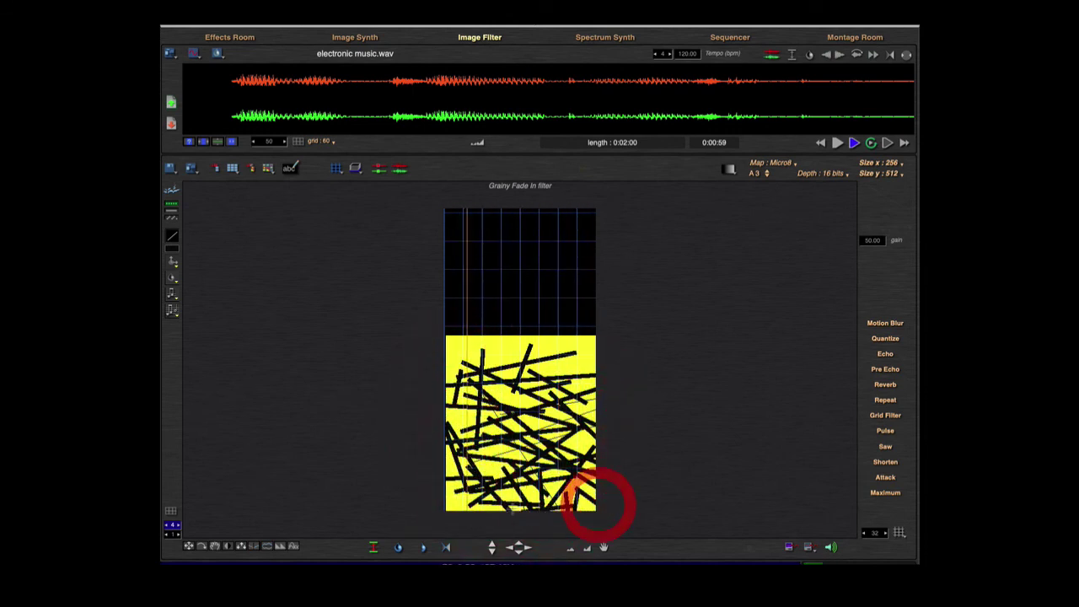
Step: Choose the filled triangle tool and draw black triangles of various sizes over the line mesh while the sound plays
{"action": "left_click", "coordinate": [172, 238]}
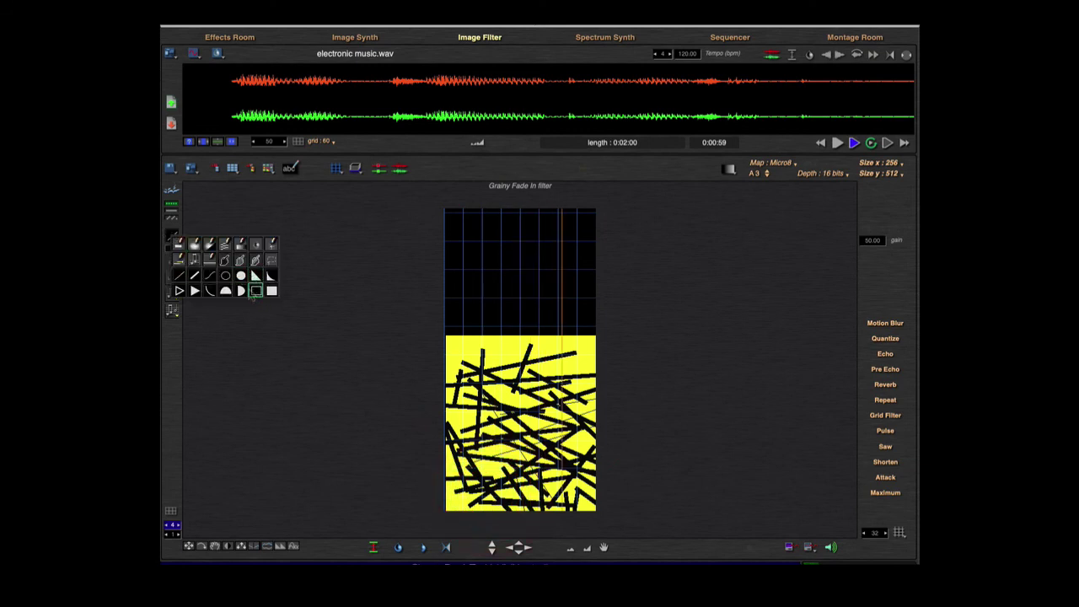
{"action": "left_click", "coordinate": [193, 291]}
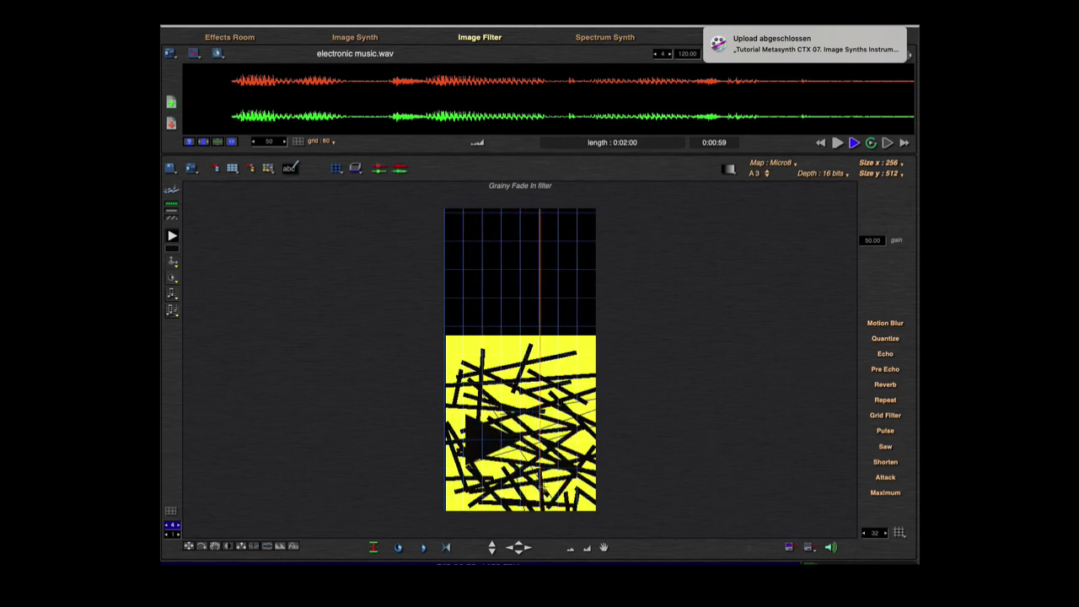
{"action": "left_click", "coordinate": [598, 484]}
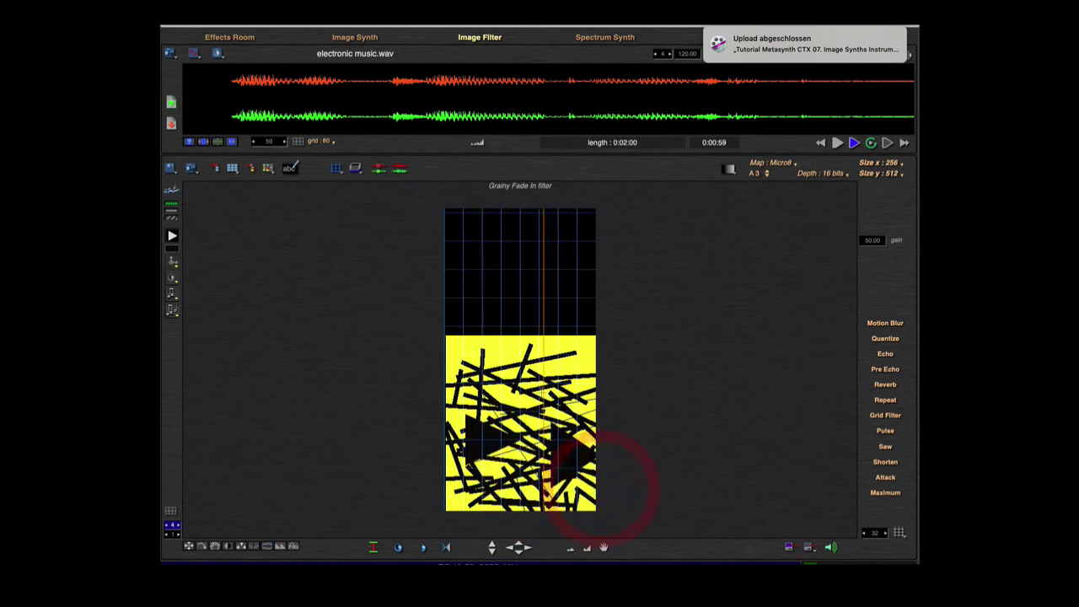
{"action": "left_click", "coordinate": [498, 378]}
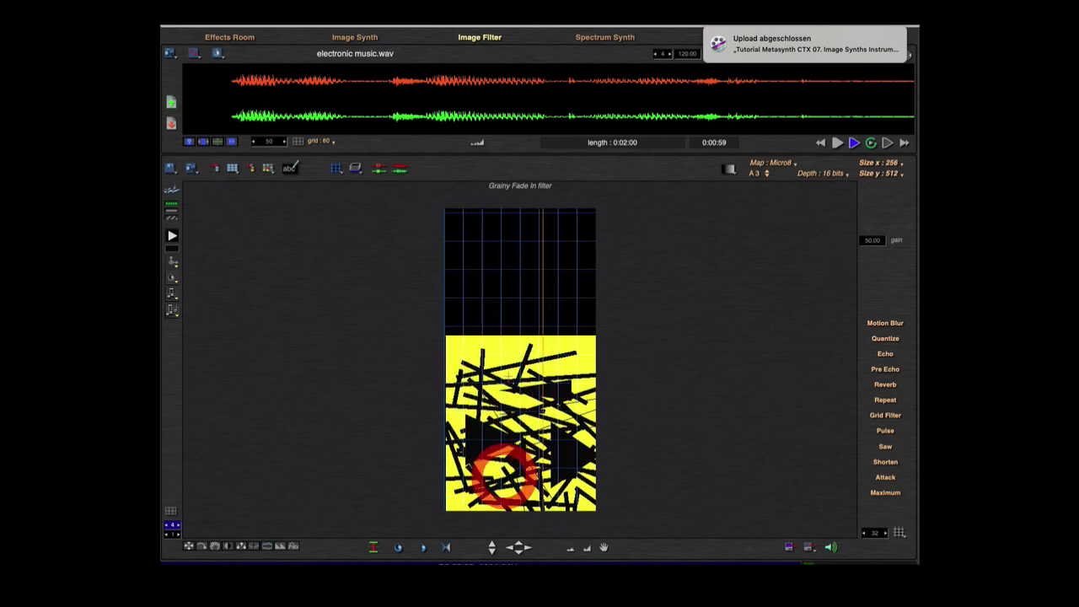
{"action": "left_click", "coordinate": [429, 367]}
{"action": "left_click", "coordinate": [529, 450]}
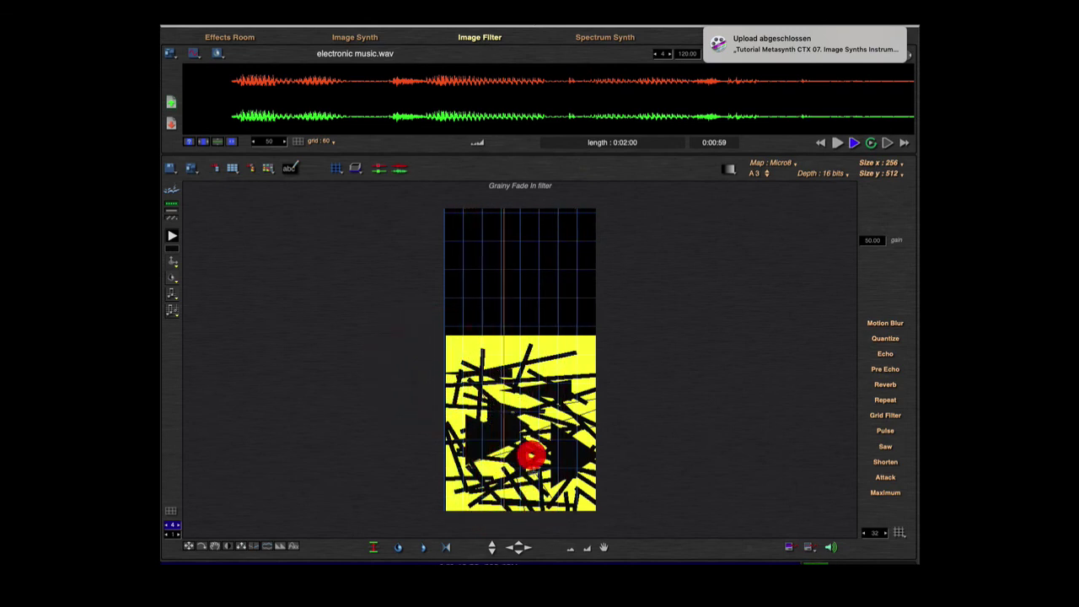
{"action": "left_click", "coordinate": [541, 511]}
{"action": "left_click", "coordinate": [547, 404]}
{"action": "left_click", "coordinate": [473, 345]}
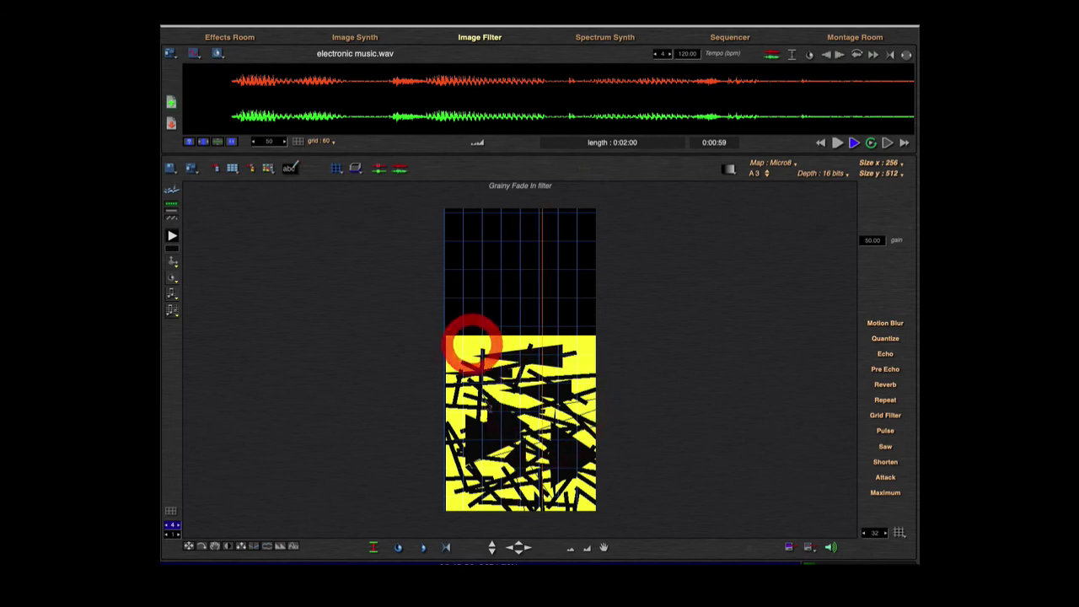
{"action": "left_click", "coordinate": [477, 463]}
{"action": "left_click", "coordinate": [559, 498]}
{"action": "left_click", "coordinate": [603, 494]}
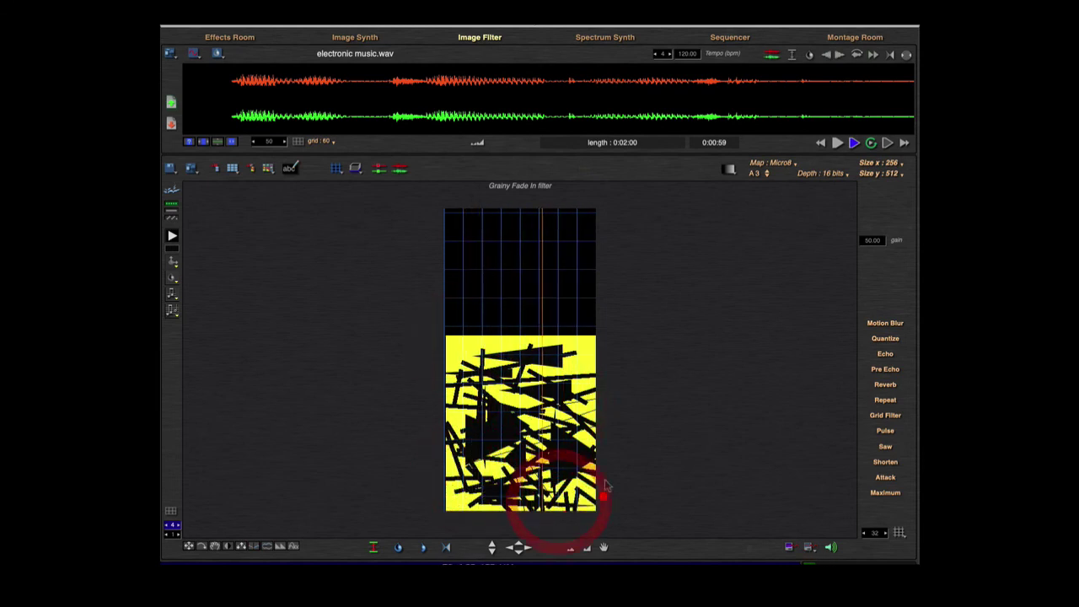
Step: Add larger black triangles over the remaining yellow patches, including the yellow area's upper-left corner, and stop playback
{"action": "left_click", "coordinate": [544, 329]}
{"action": "left_click", "coordinate": [457, 416]}
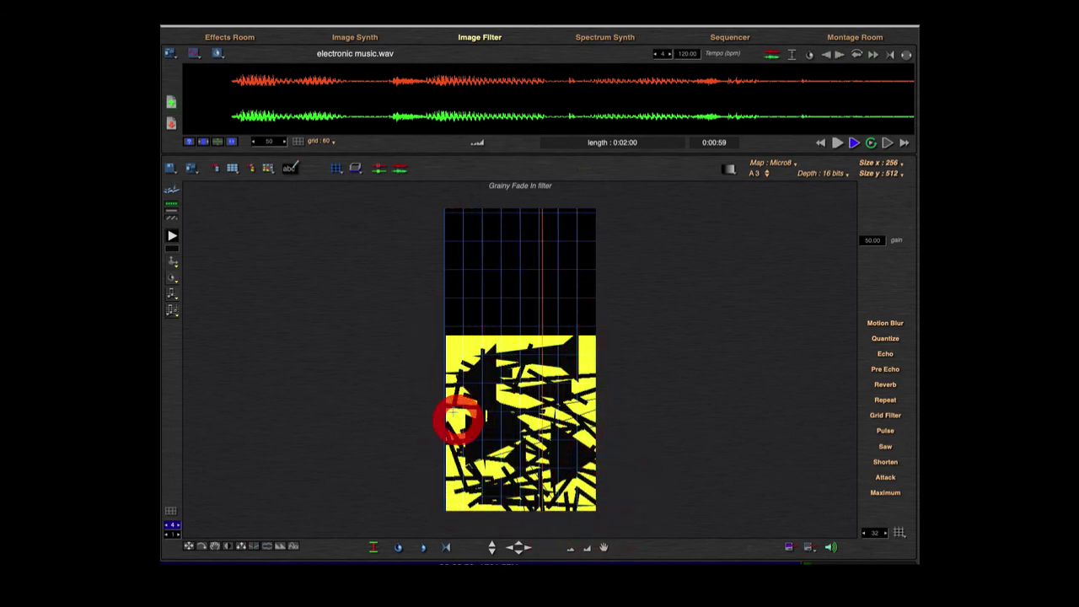
{"action": "left_click", "coordinate": [513, 502]}
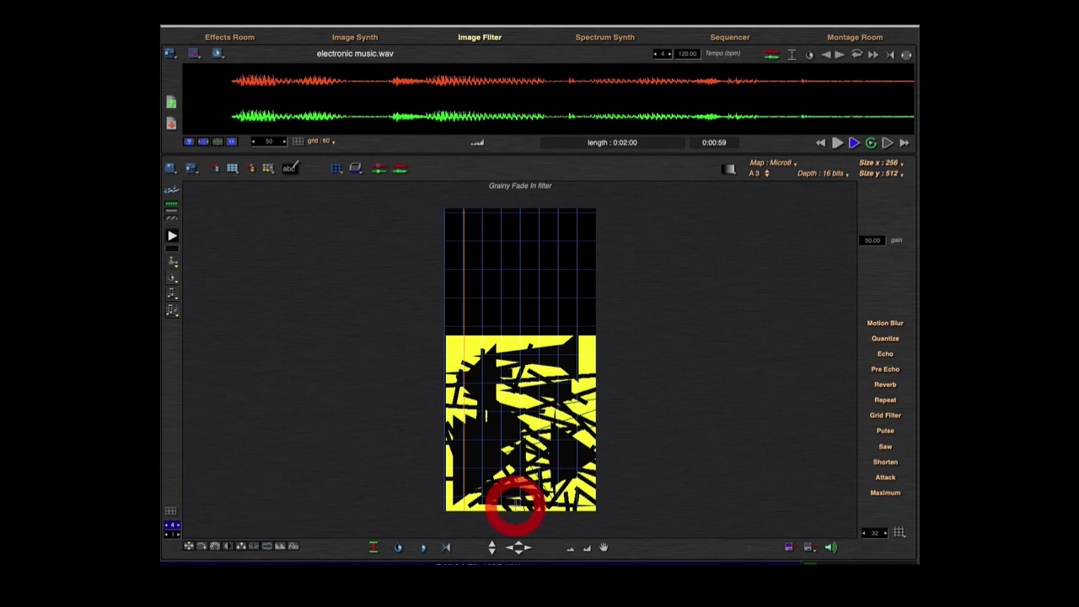
{"action": "left_click", "coordinate": [597, 381]}
{"action": "left_click", "coordinate": [512, 385]}
{"action": "left_click", "coordinate": [504, 459]}
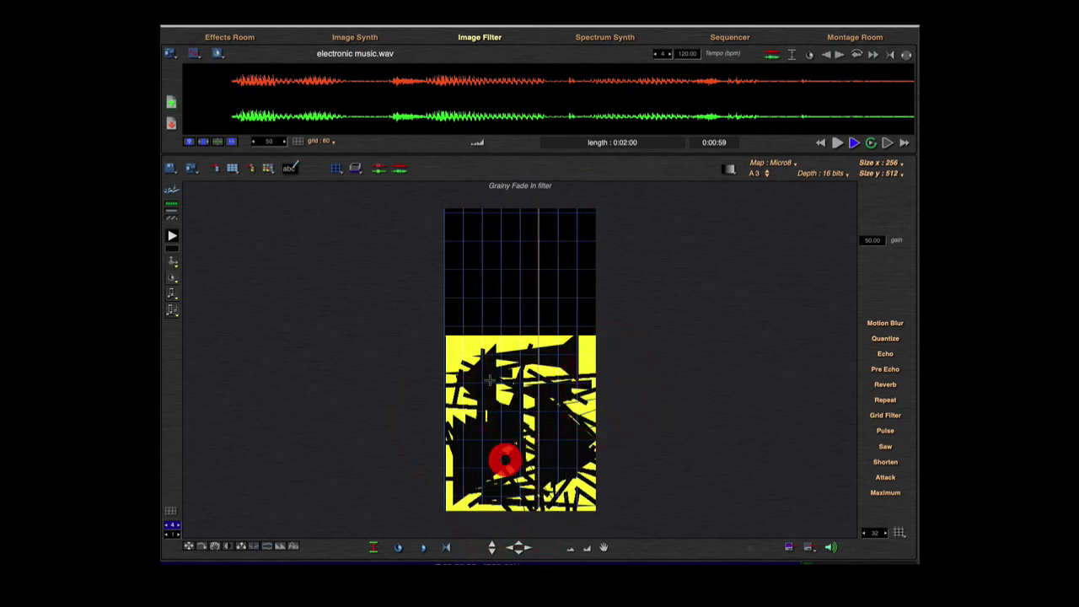
{"action": "left_click", "coordinate": [387, 330]}
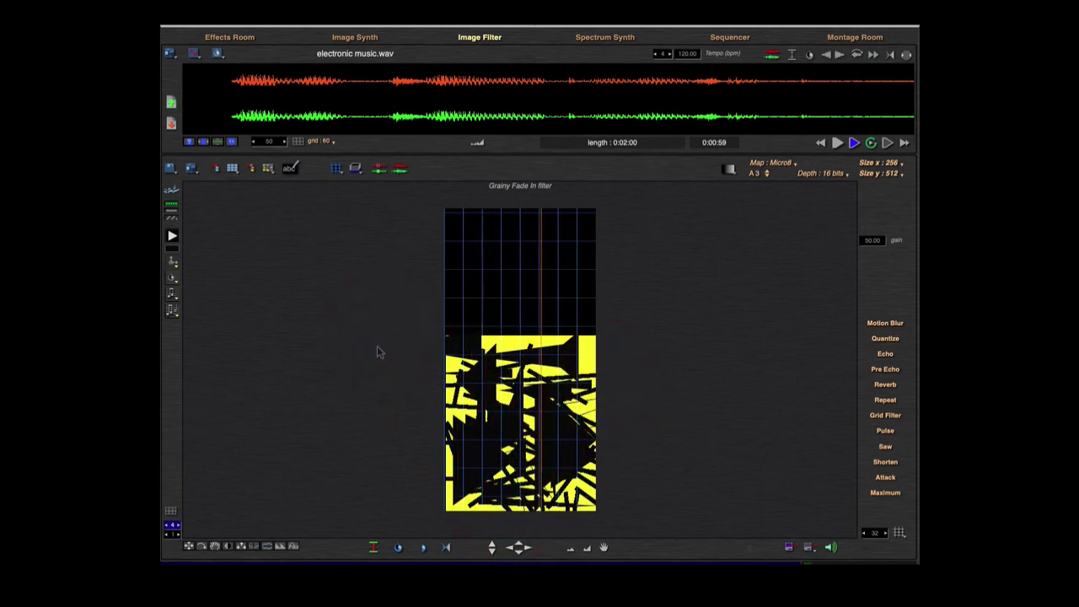
{"action": "key", "text": "space"}
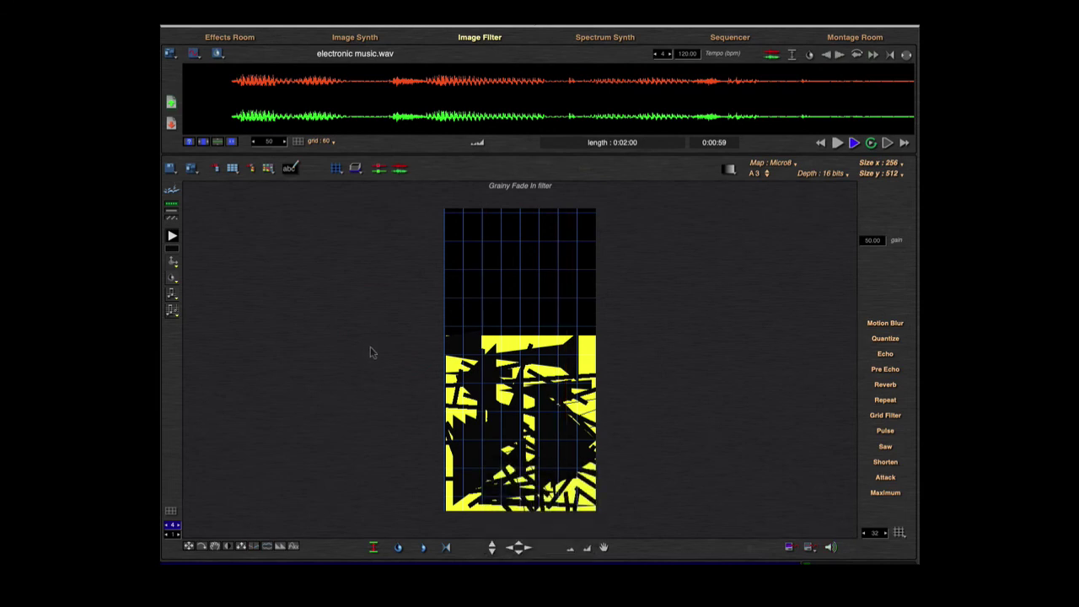